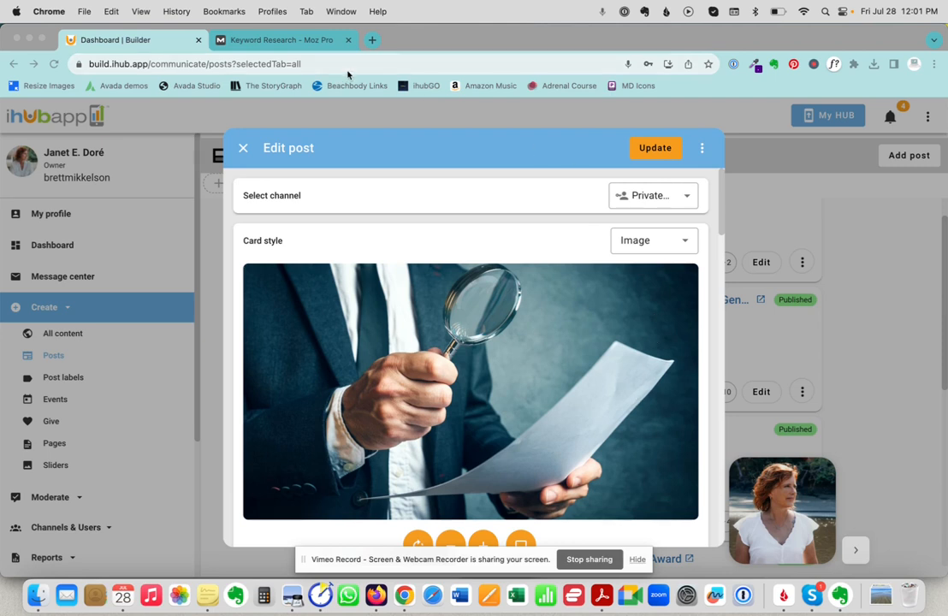
{"action": "left_click", "coordinate": [246, 39]}
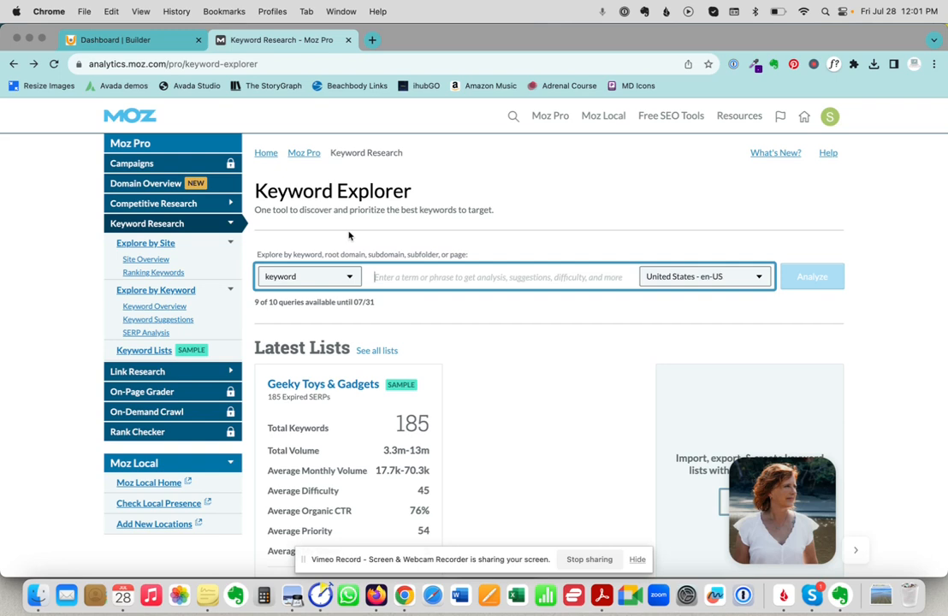
{"action": "left_click", "coordinate": [137, 40]}
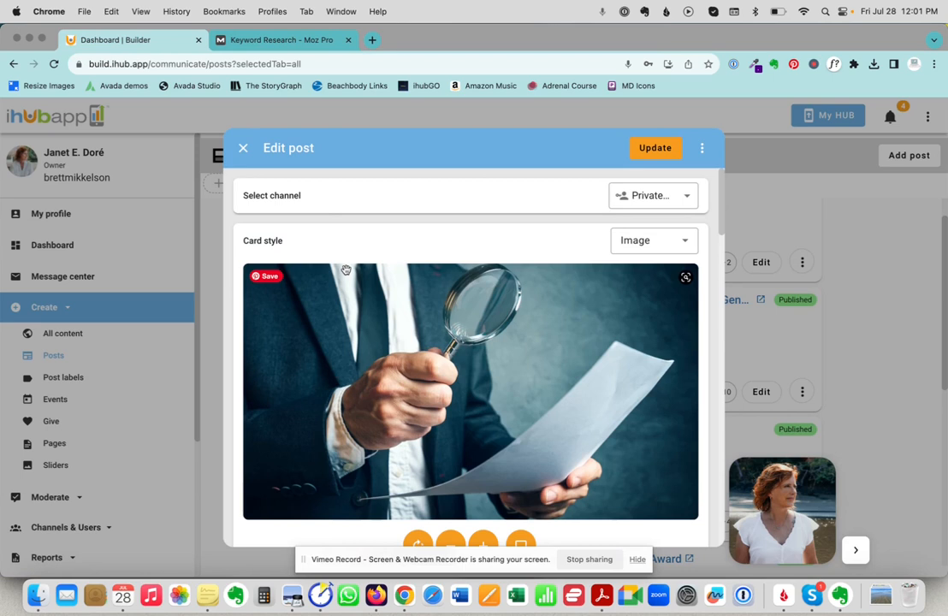
Copy the phrase "PRIVATE INVESTIGATION" from the title of the post being edited
{"action": "scroll", "coordinate": [345, 271], "scroll_direction": "down", "scroll_amount": 2}
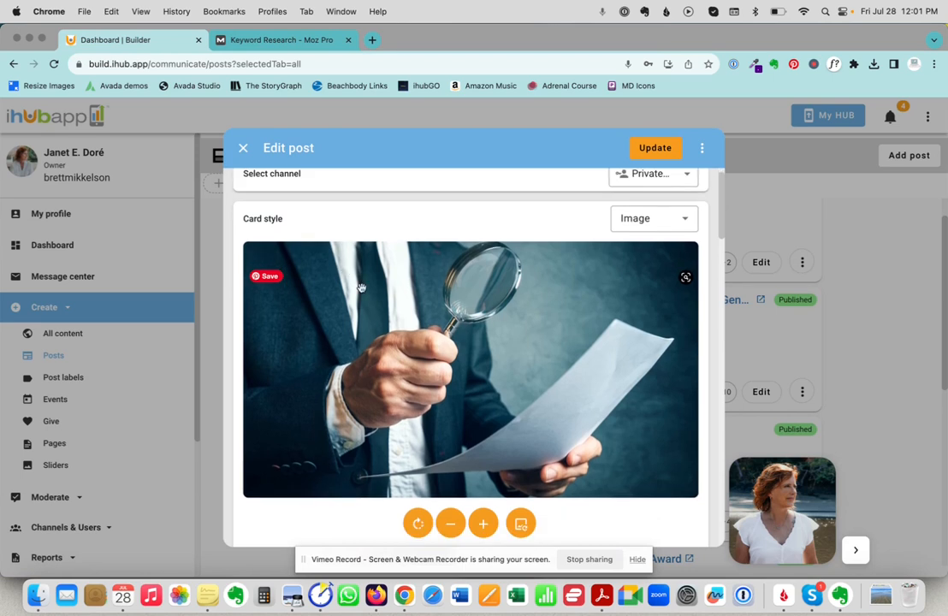
{"action": "scroll", "coordinate": [360, 288], "scroll_direction": "down", "scroll_amount": 3}
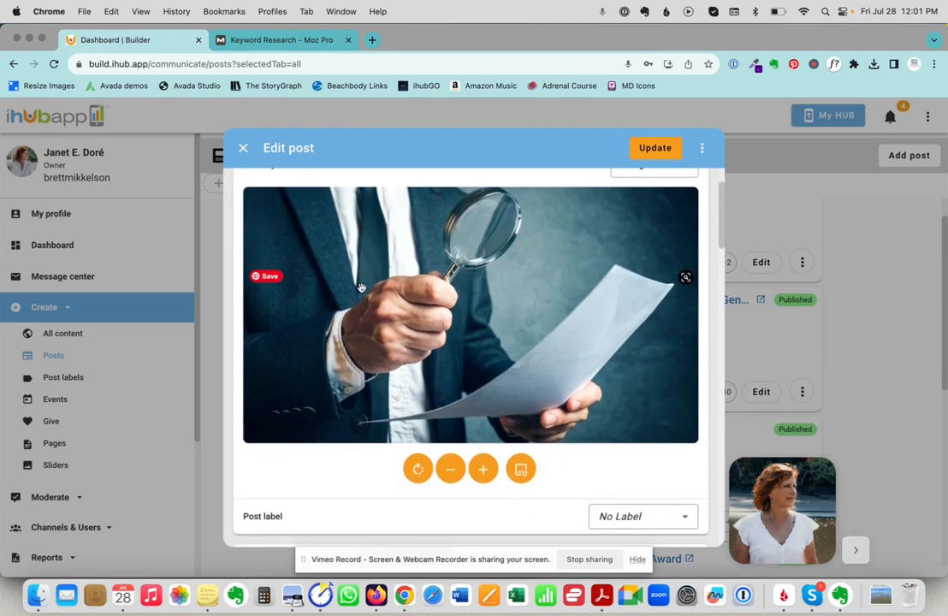
{"action": "scroll", "coordinate": [361, 291], "scroll_direction": "down", "scroll_amount": 4}
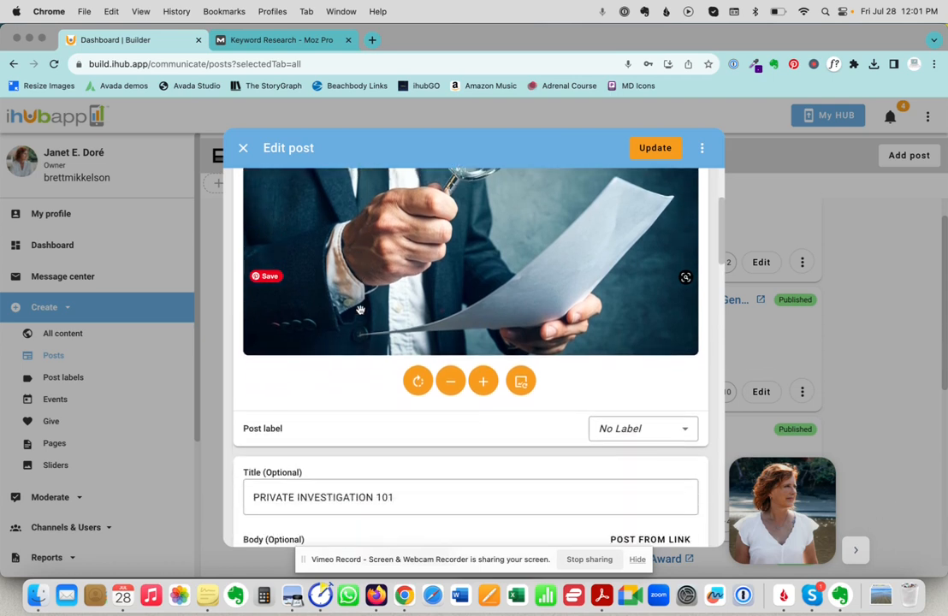
{"action": "scroll", "coordinate": [284, 275], "scroll_direction": "down", "scroll_amount": 1}
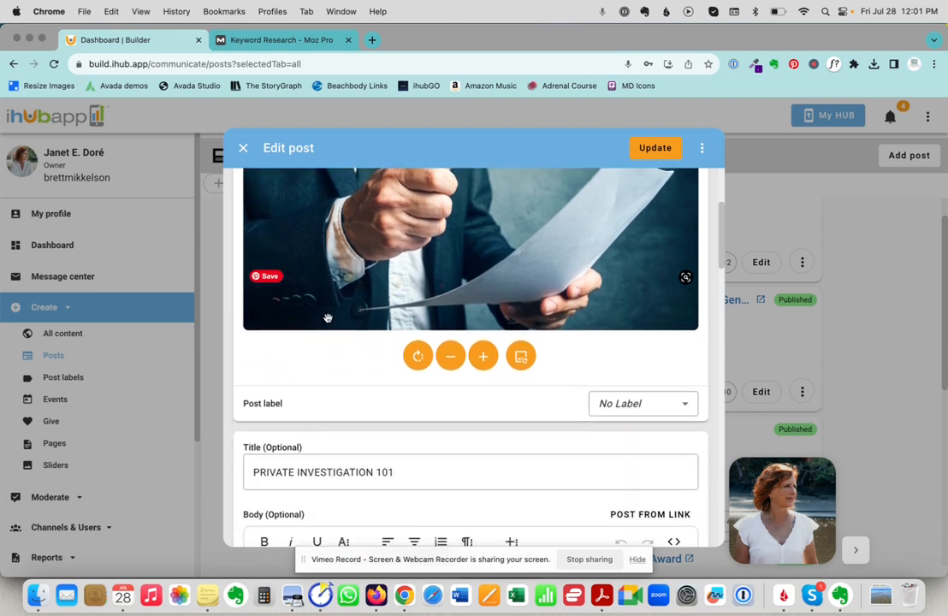
{"action": "left_click", "coordinate": [254, 473]}
{"action": "left_click_drag", "start_coordinate": [254, 473], "coordinate": [374, 471]}
{"action": "key", "text": "super+c"}
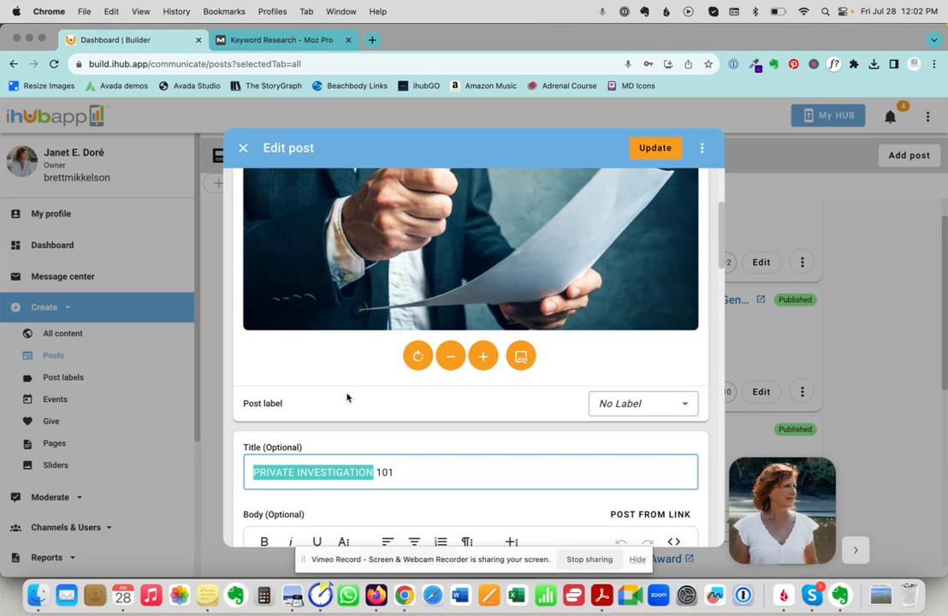
Switch to Moz Keyword Explorer and analyze the copied phrase "private investigation" as a keyword for United States - en-US
{"action": "left_click", "coordinate": [278, 39]}
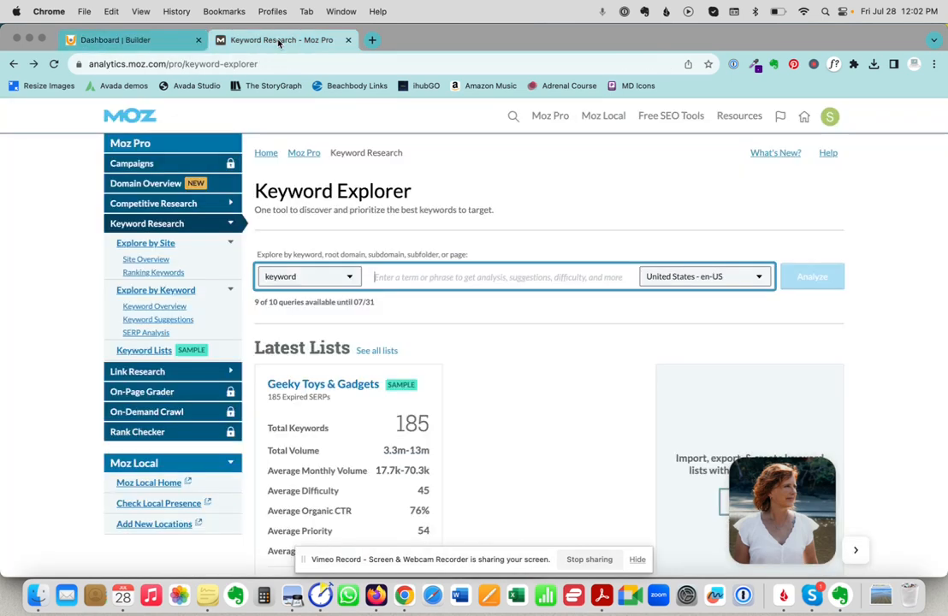
{"action": "left_click", "coordinate": [380, 276]}
{"action": "key", "text": "super+v"}
{"action": "left_click", "coordinate": [812, 276]}
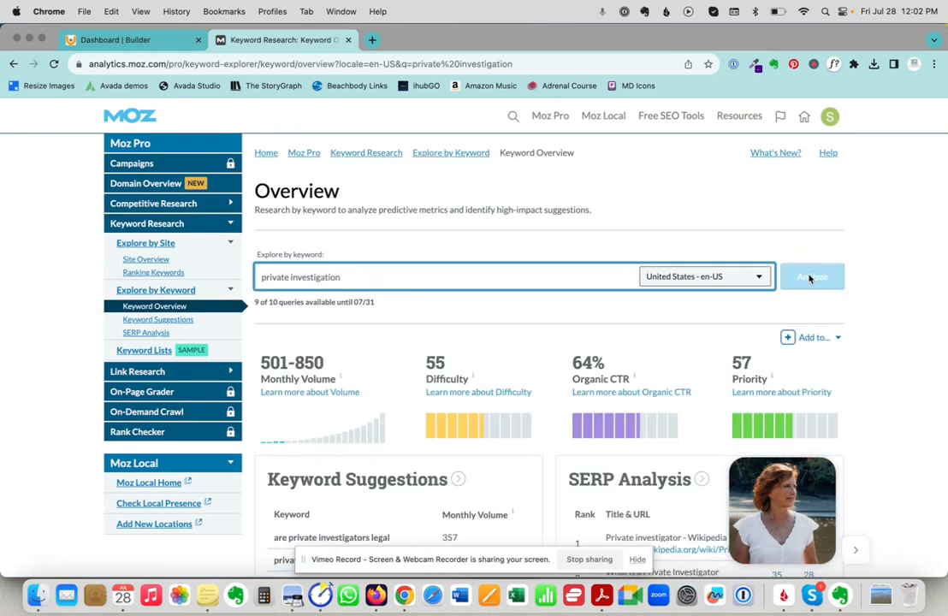
Review the keyword overview metrics and open the full list of keyword suggestions for "private investigation"
{"action": "scroll", "coordinate": [875, 241], "scroll_direction": "down", "scroll_amount": 2}
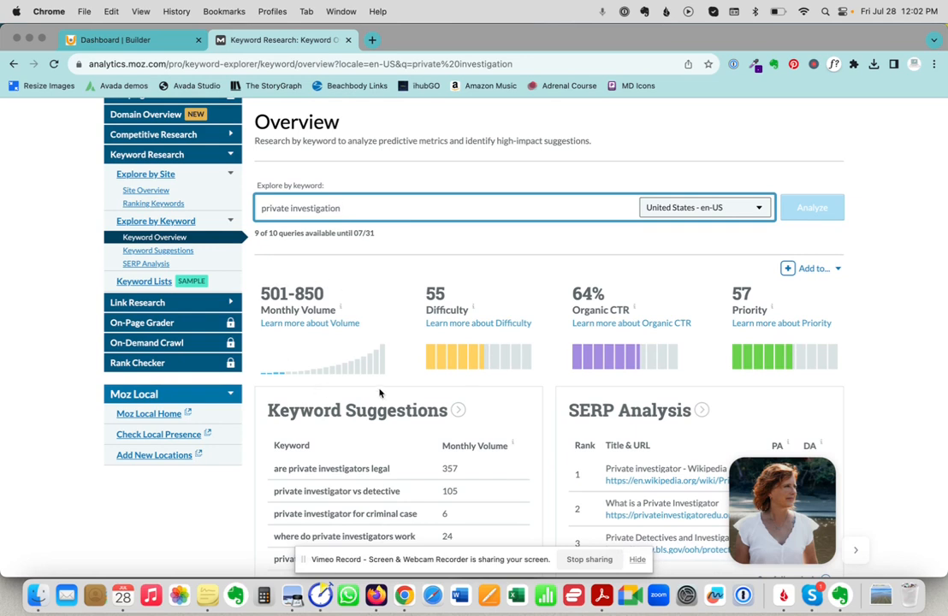
{"action": "scroll", "coordinate": [378, 391], "scroll_direction": "down", "scroll_amount": 3}
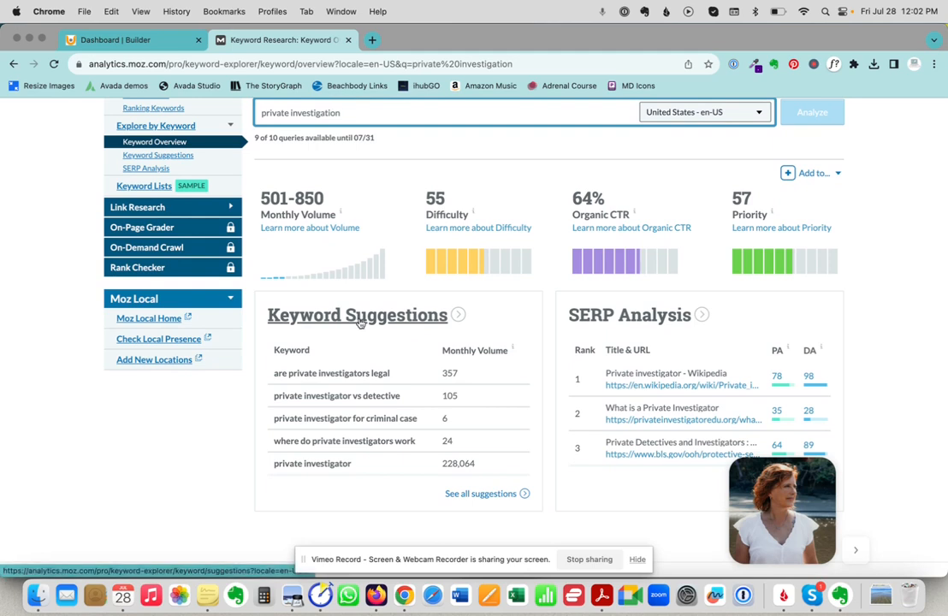
{"action": "left_click", "coordinate": [476, 495]}
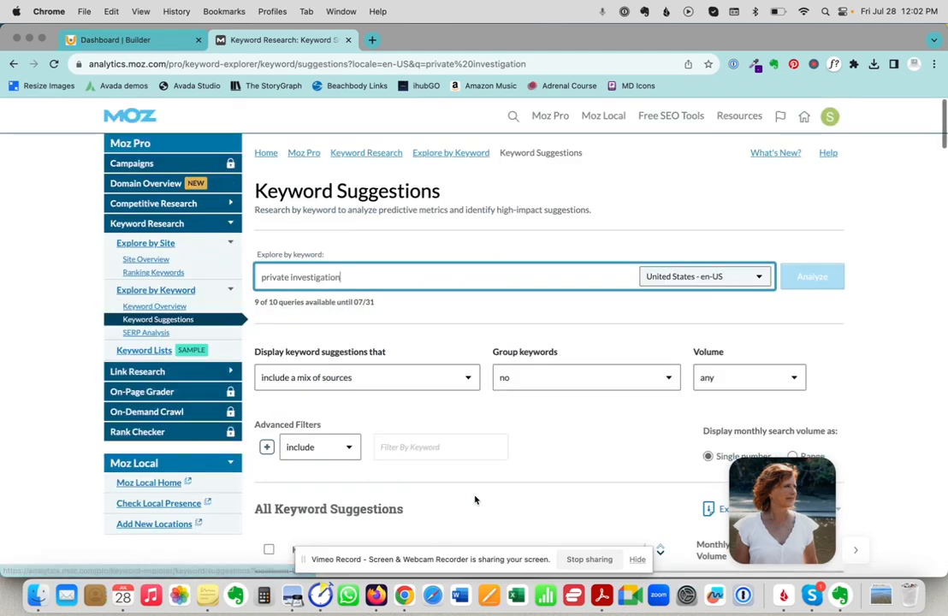
Examine the keyword suggestions related to private investigation, comparing their relevancy and monthly search volume
{"action": "scroll", "coordinate": [441, 349], "scroll_direction": "down", "scroll_amount": 5}
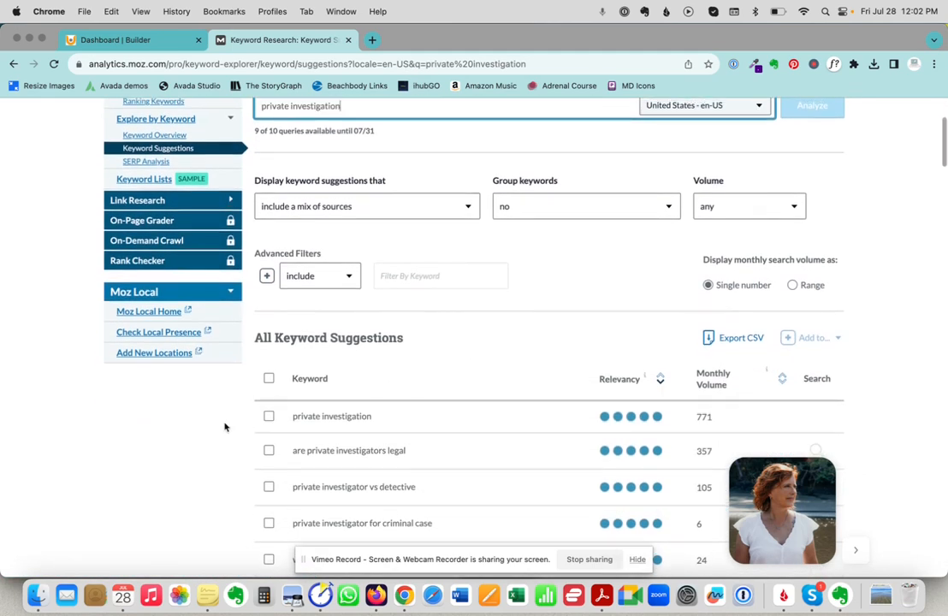
{"action": "scroll", "coordinate": [225, 427], "scroll_direction": "down", "scroll_amount": 1}
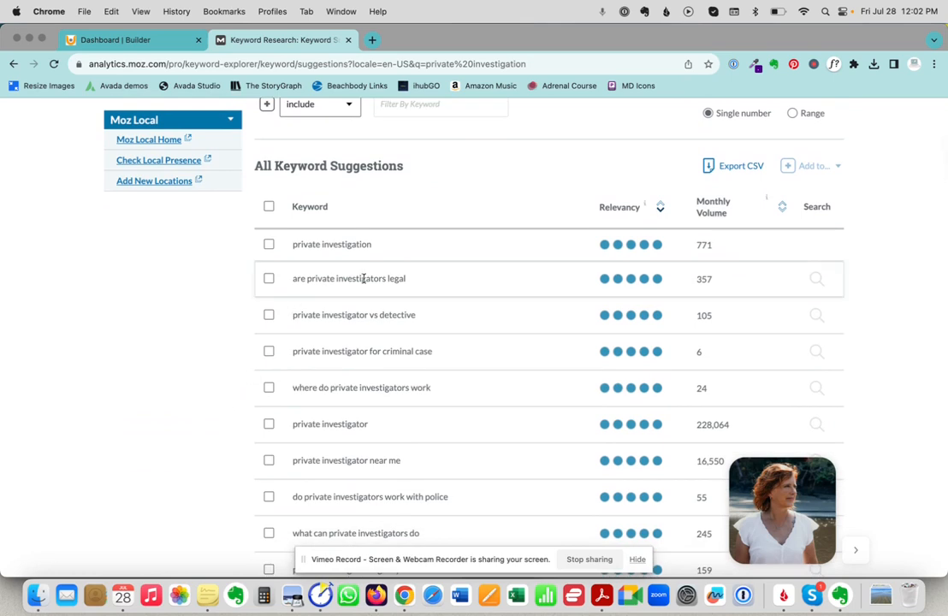
{"action": "scroll", "coordinate": [364, 278], "scroll_direction": "down", "scroll_amount": 2}
{"action": "scroll", "coordinate": [363, 280], "scroll_direction": "down", "scroll_amount": 1}
{"action": "scroll", "coordinate": [360, 310], "scroll_direction": "down", "scroll_amount": 3}
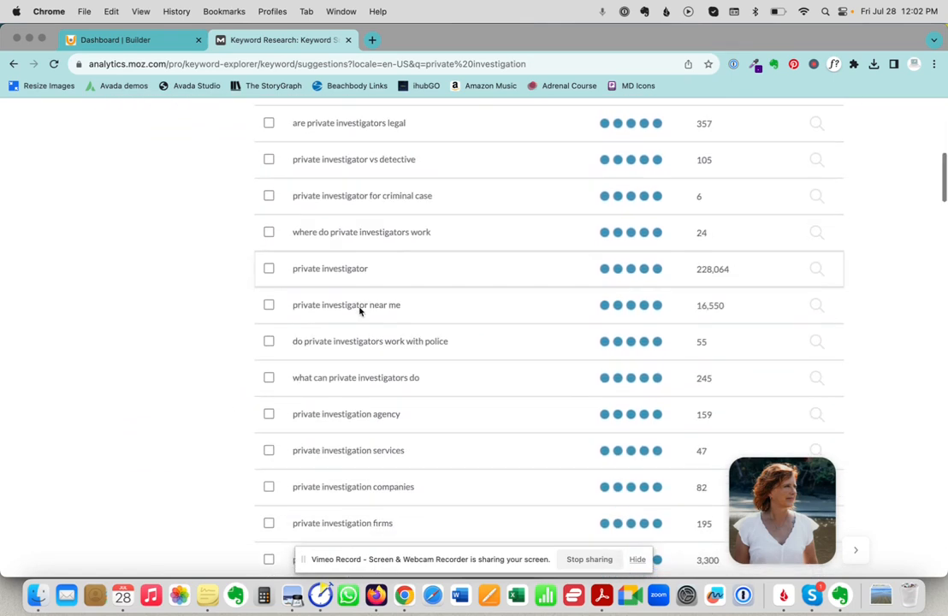
{"action": "scroll", "coordinate": [359, 311], "scroll_direction": "down", "scroll_amount": 1}
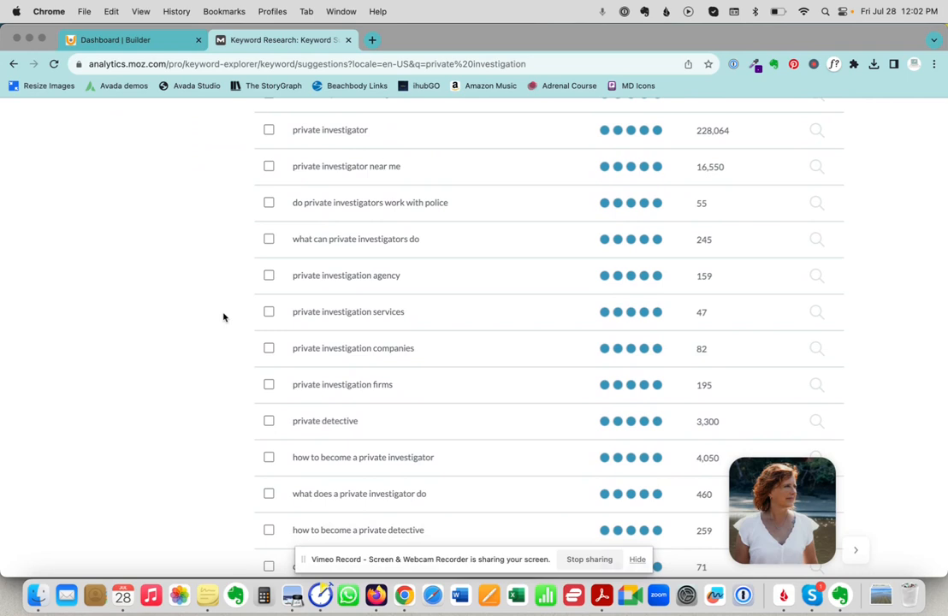
{"action": "scroll", "coordinate": [224, 318], "scroll_direction": "up", "scroll_amount": 2}
{"action": "scroll", "coordinate": [224, 317], "scroll_direction": "up", "scroll_amount": 2}
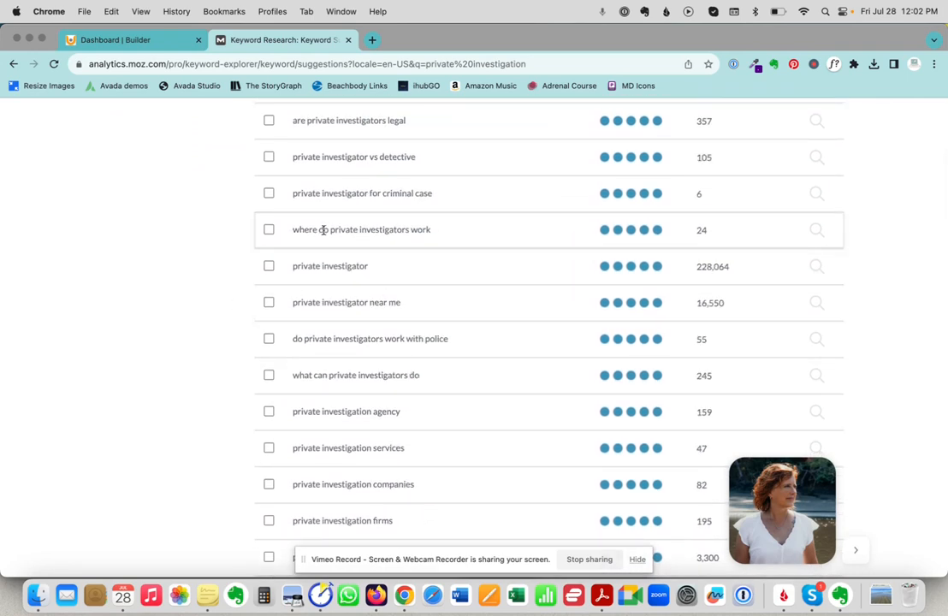
{"action": "scroll", "coordinate": [317, 229], "scroll_direction": "down", "scroll_amount": 2}
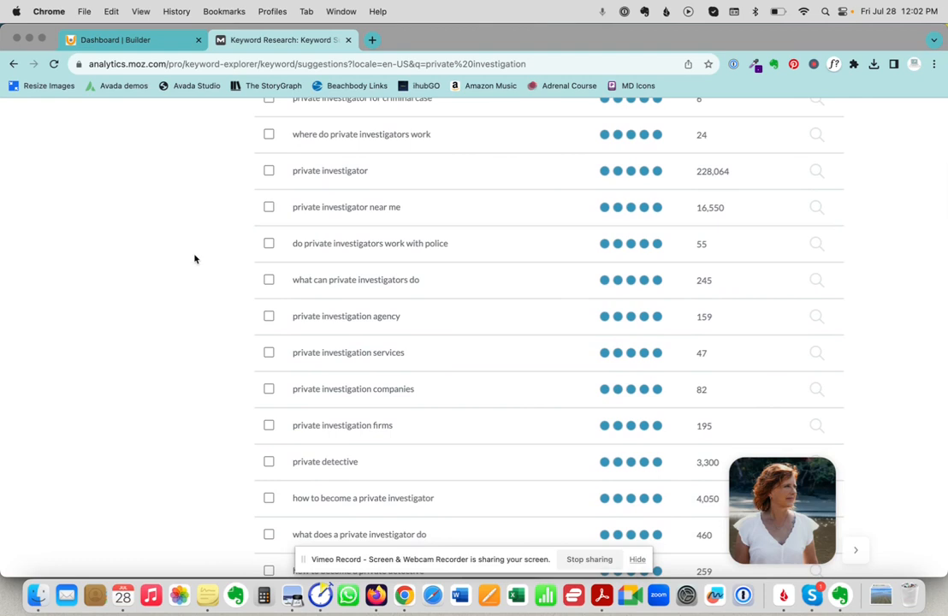
{"action": "scroll", "coordinate": [194, 258], "scroll_direction": "up", "scroll_amount": 4}
{"action": "scroll", "coordinate": [194, 259], "scroll_direction": "up", "scroll_amount": 2}
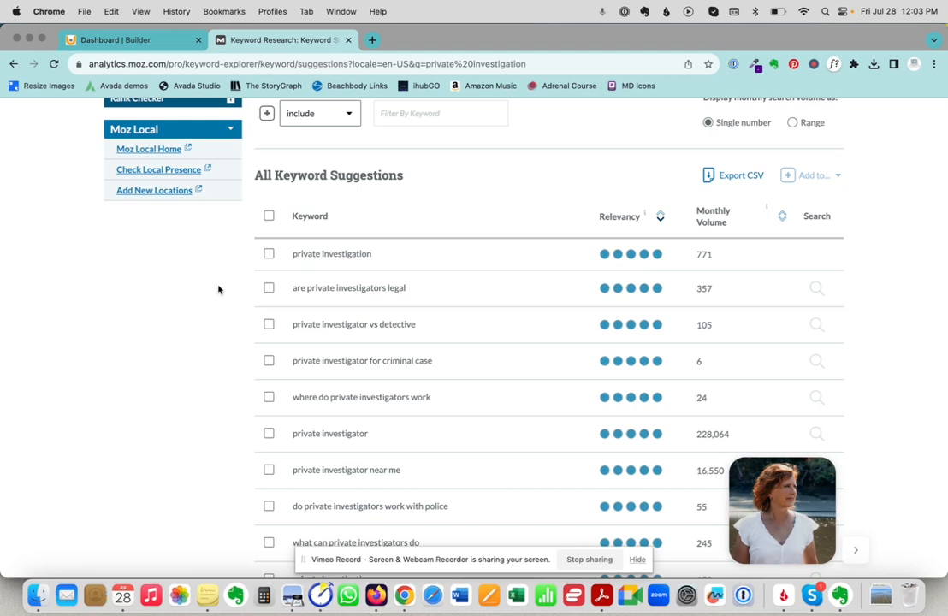
{"action": "scroll", "coordinate": [666, 294], "scroll_direction": "down", "scroll_amount": 1}
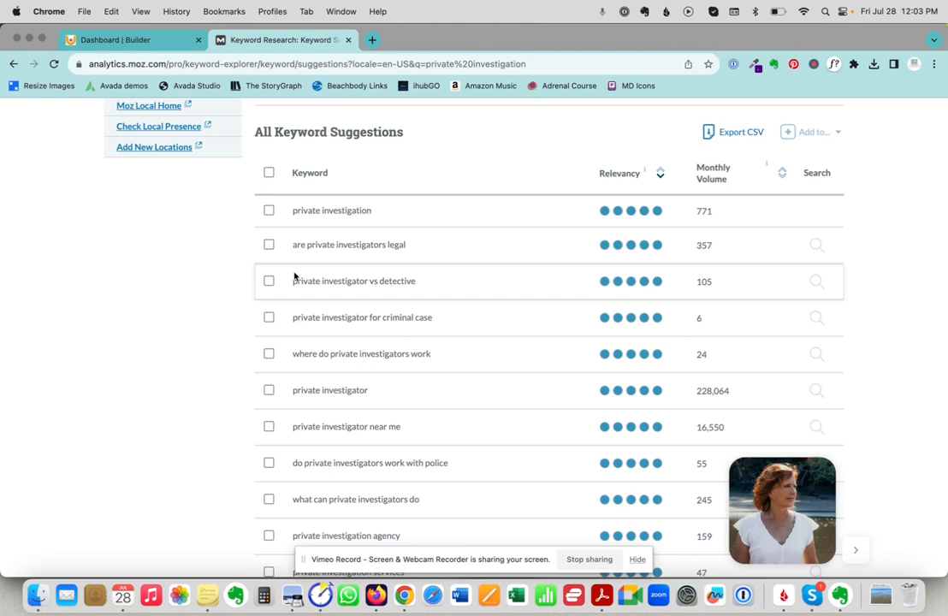
Switch back to the iHub post editor and review the post's card image and its title "PRIVATE INVESTIGATION 101"
{"action": "left_click", "coordinate": [145, 40]}
{"action": "scroll", "coordinate": [373, 287], "scroll_direction": "up", "scroll_amount": 1}
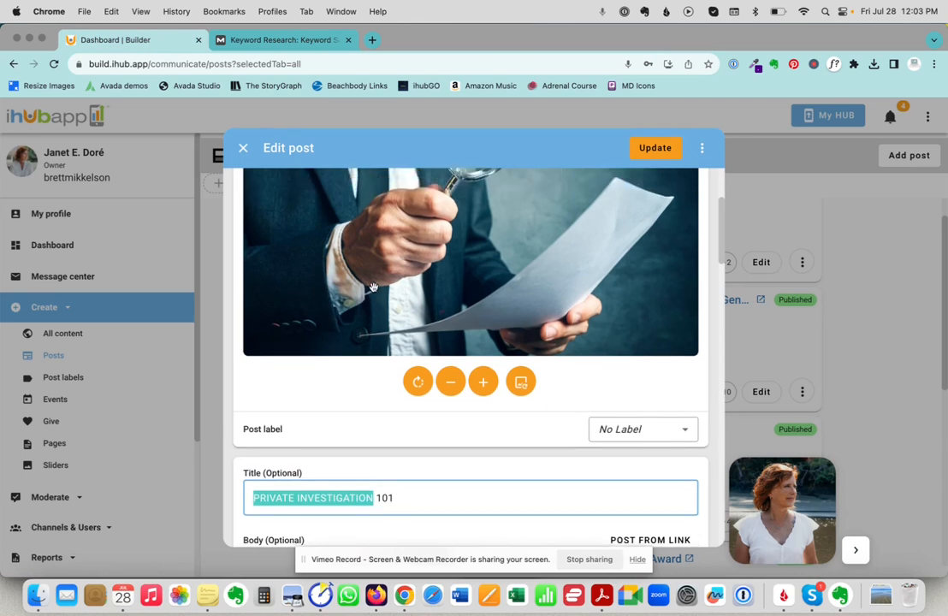
{"action": "scroll", "coordinate": [373, 287], "scroll_direction": "up", "scroll_amount": 5}
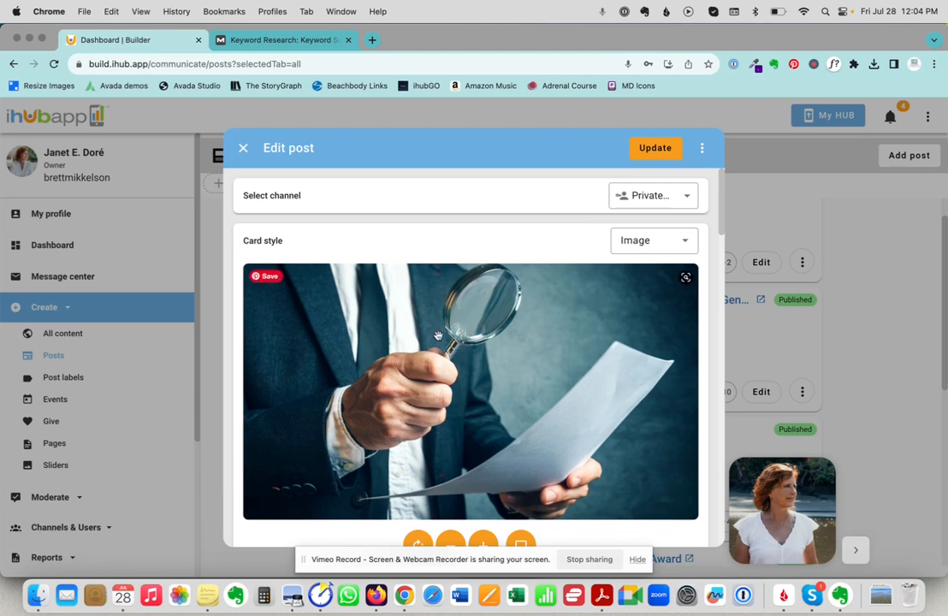
{"action": "scroll", "coordinate": [445, 325], "scroll_direction": "down", "scroll_amount": 2}
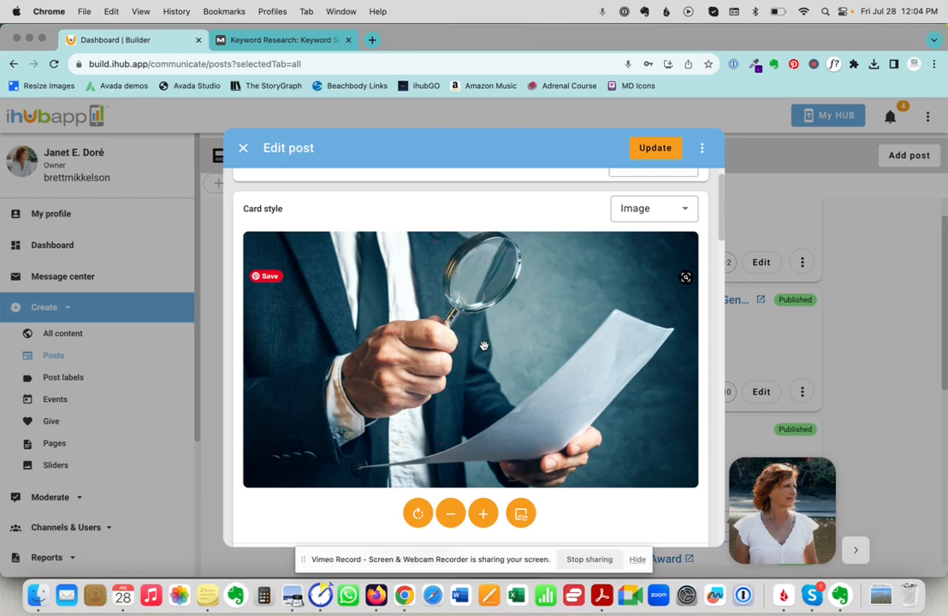
{"action": "scroll", "coordinate": [483, 346], "scroll_direction": "down", "scroll_amount": 5}
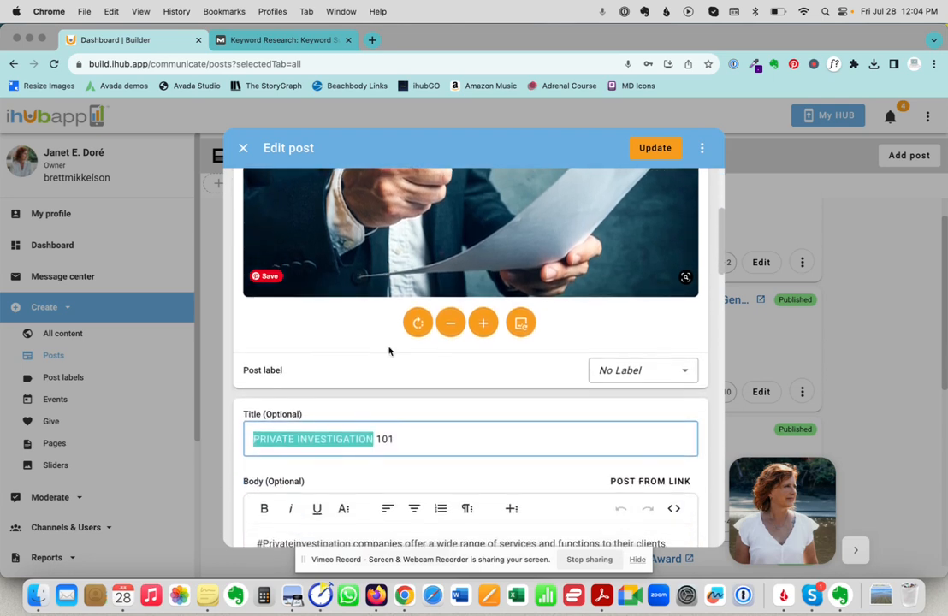
{"action": "left_click", "coordinate": [413, 438]}
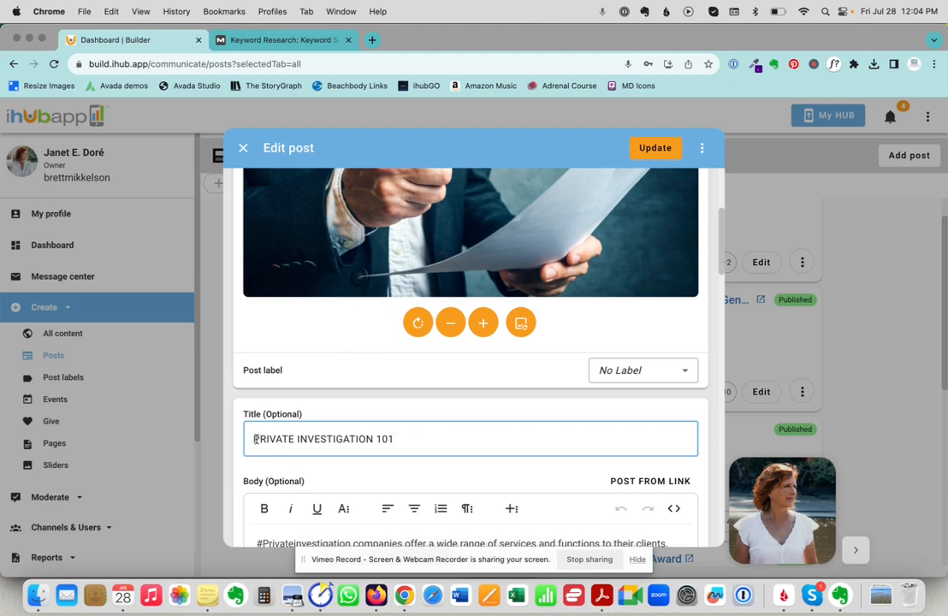
Examine the post body's hashtags, section headings and paragraphs for their use of private investigation keywords
{"action": "scroll", "coordinate": [363, 440], "scroll_direction": "down", "scroll_amount": 1}
{"action": "scroll", "coordinate": [362, 440], "scroll_direction": "down", "scroll_amount": 5}
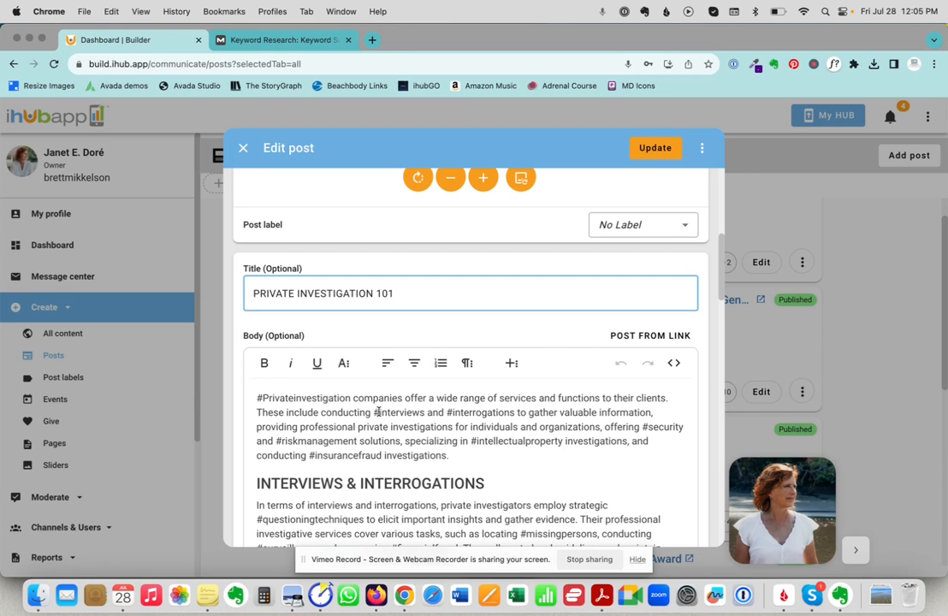
{"action": "scroll", "coordinate": [359, 402], "scroll_direction": "down", "scroll_amount": 2}
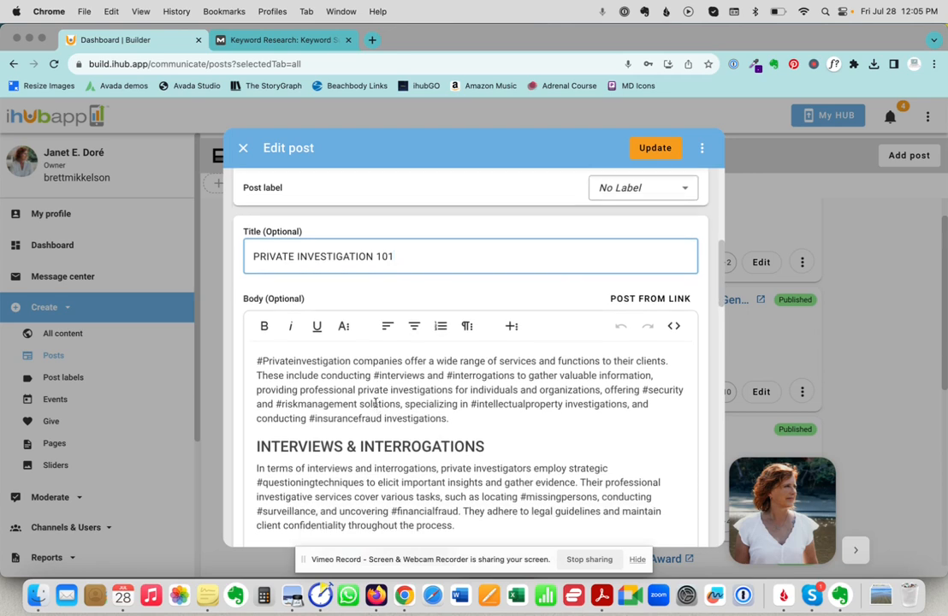
{"action": "scroll", "coordinate": [437, 370], "scroll_direction": "down", "scroll_amount": 5}
{"action": "scroll", "coordinate": [437, 369], "scroll_direction": "down", "scroll_amount": 2}
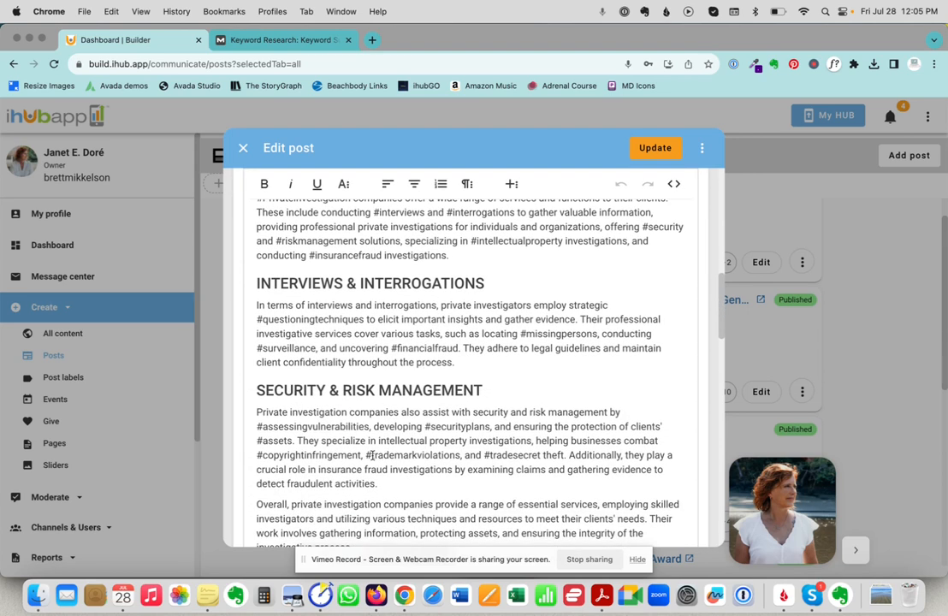
{"action": "scroll", "coordinate": [443, 465], "scroll_direction": "down", "scroll_amount": 3}
{"action": "scroll", "coordinate": [443, 465], "scroll_direction": "up", "scroll_amount": 3}
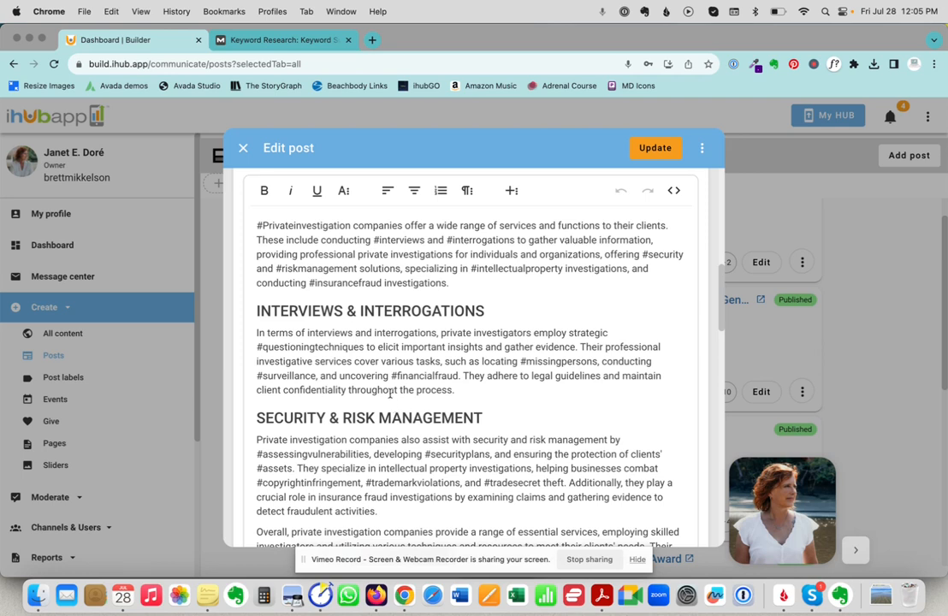
{"action": "scroll", "coordinate": [371, 361], "scroll_direction": "up", "scroll_amount": 2}
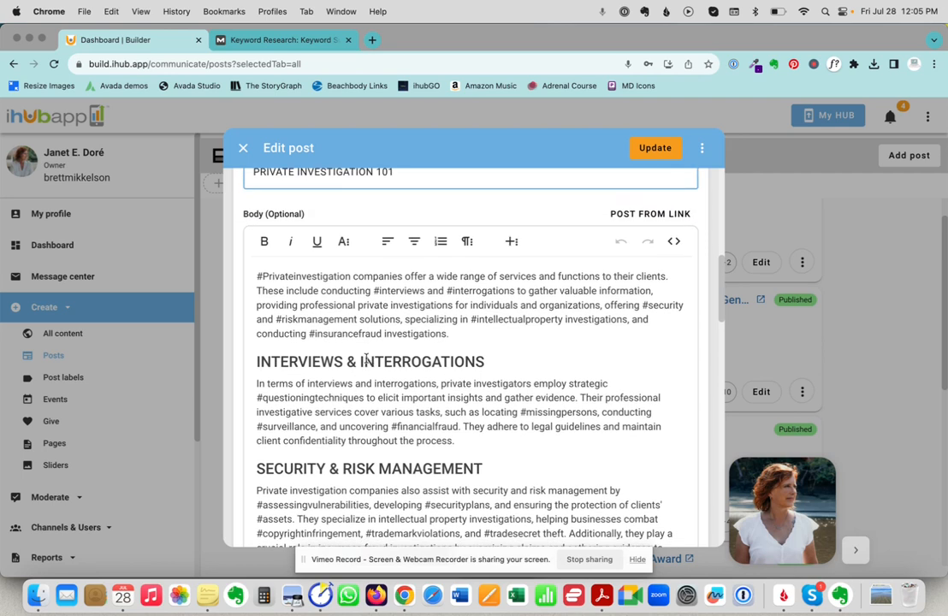
{"action": "scroll", "coordinate": [330, 364], "scroll_direction": "down", "scroll_amount": 1}
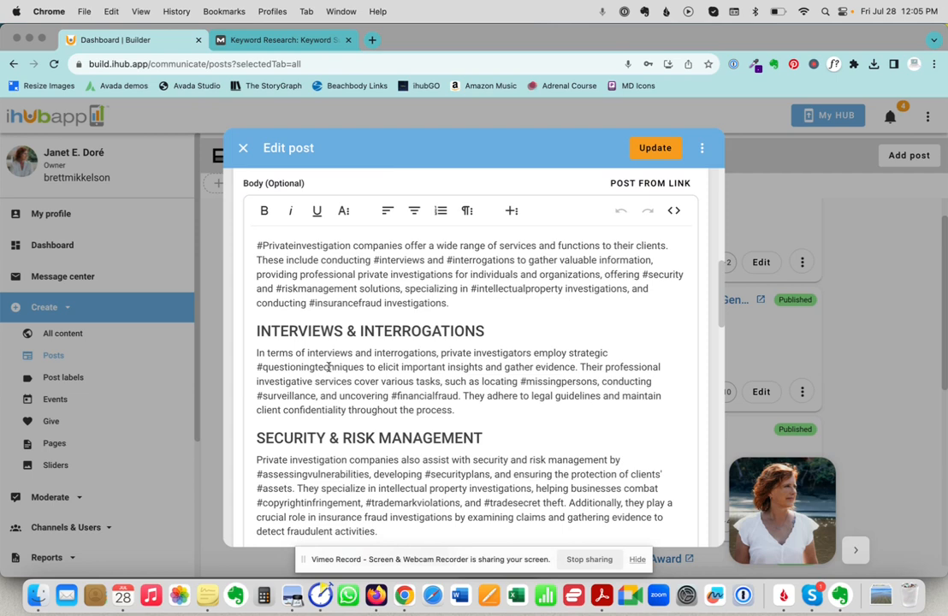
{"action": "scroll", "coordinate": [328, 367], "scroll_direction": "down", "scroll_amount": 3}
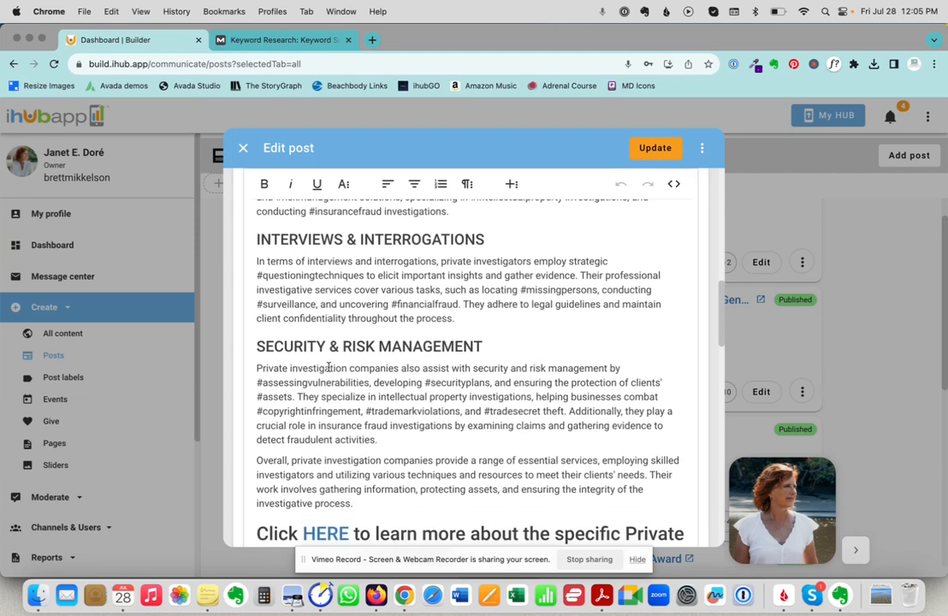
{"action": "scroll", "coordinate": [329, 367], "scroll_direction": "up", "scroll_amount": 2}
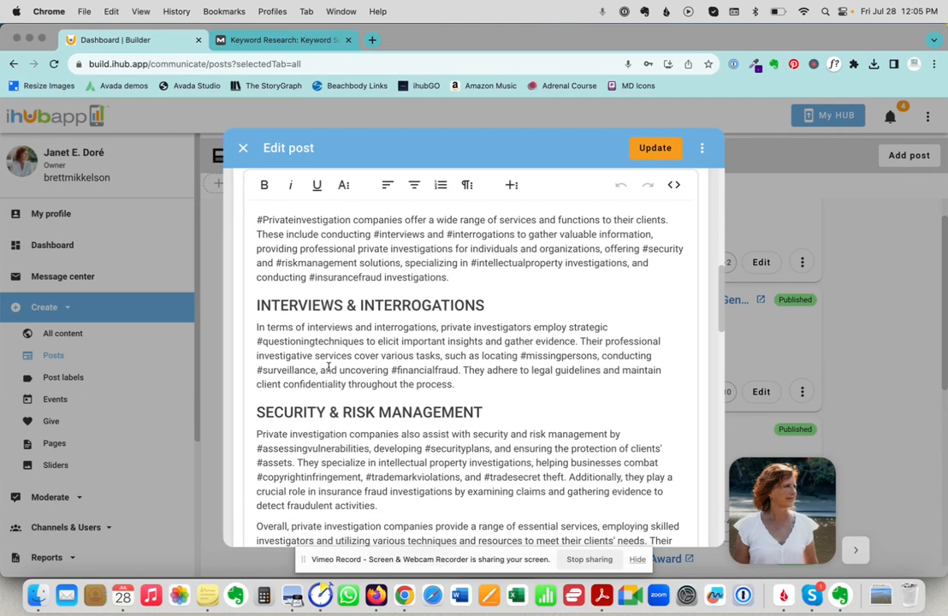
{"action": "scroll", "coordinate": [328, 367], "scroll_direction": "up", "scroll_amount": 1}
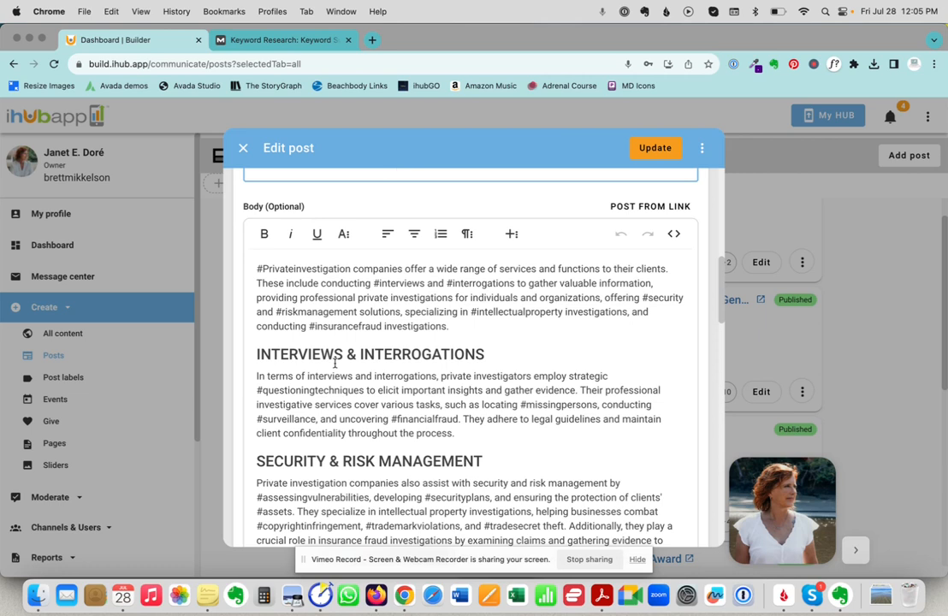
{"action": "scroll", "coordinate": [335, 363], "scroll_direction": "up", "scroll_amount": 2}
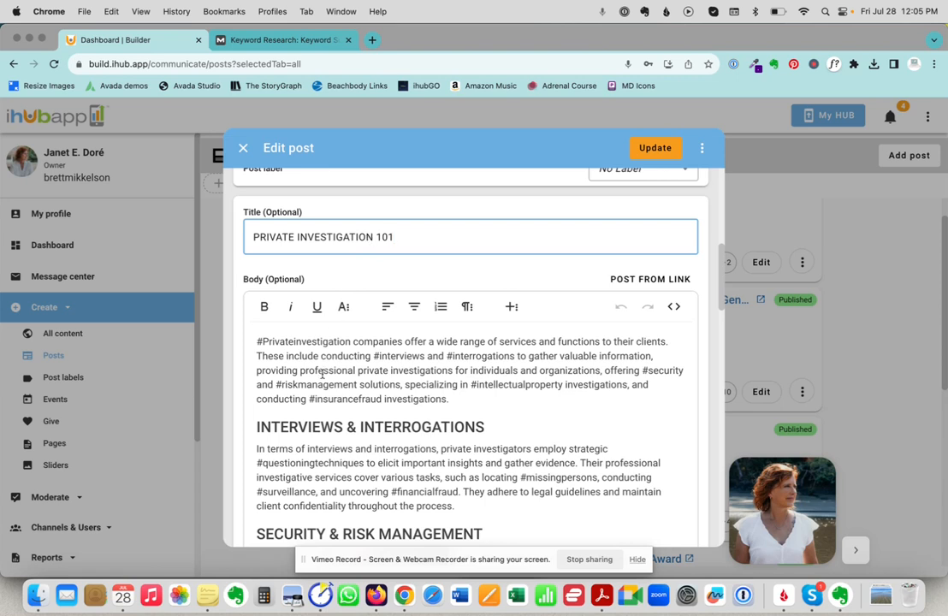
Examine the rest of the post body, from the interview and risk management sections to the closing link to the investigation services
{"action": "scroll", "coordinate": [322, 374], "scroll_direction": "down", "scroll_amount": 2}
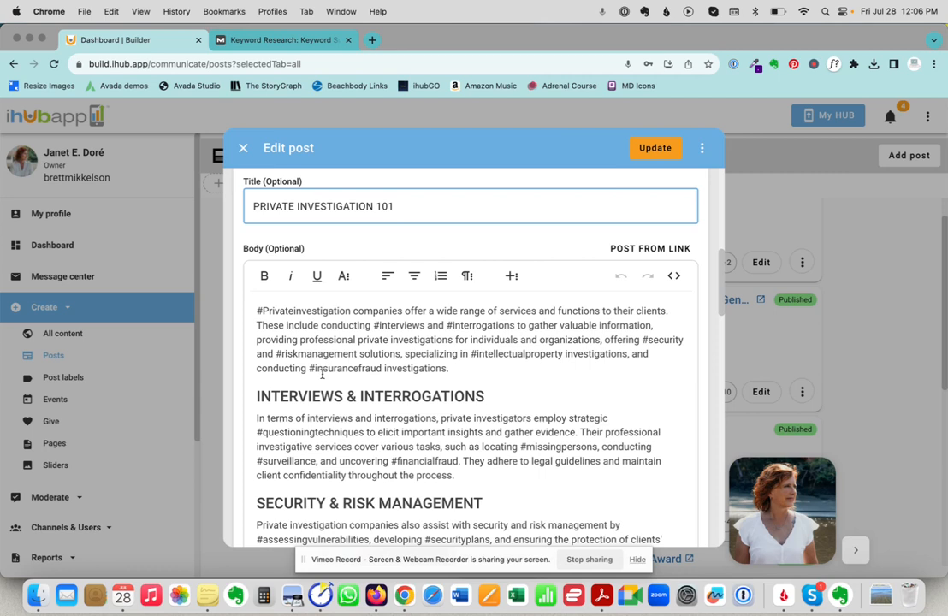
{"action": "scroll", "coordinate": [322, 374], "scroll_direction": "down", "scroll_amount": 3}
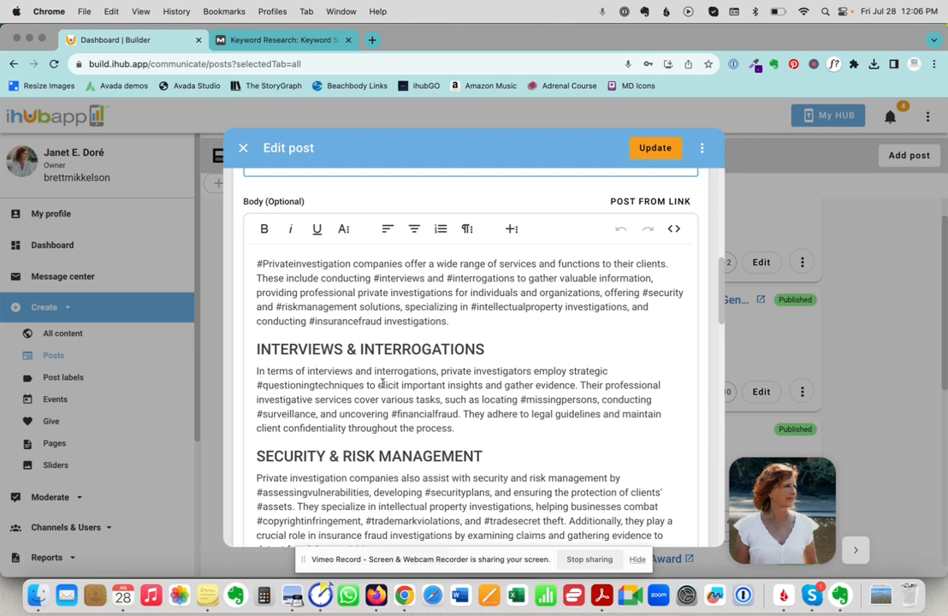
{"action": "scroll", "coordinate": [383, 382], "scroll_direction": "down", "scroll_amount": 1}
{"action": "scroll", "coordinate": [382, 382], "scroll_direction": "down", "scroll_amount": 5}
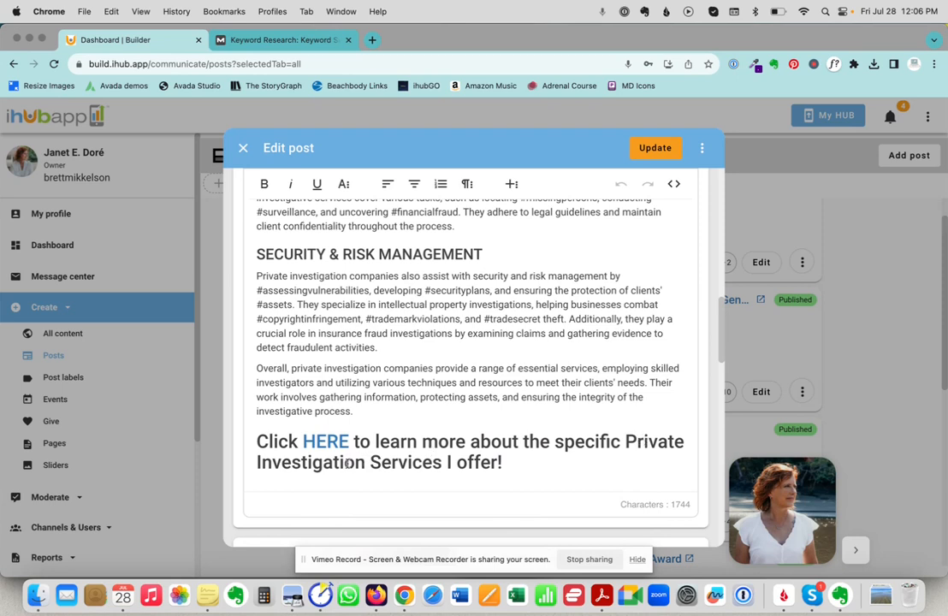
{"action": "scroll", "coordinate": [459, 374], "scroll_direction": "down", "scroll_amount": 3}
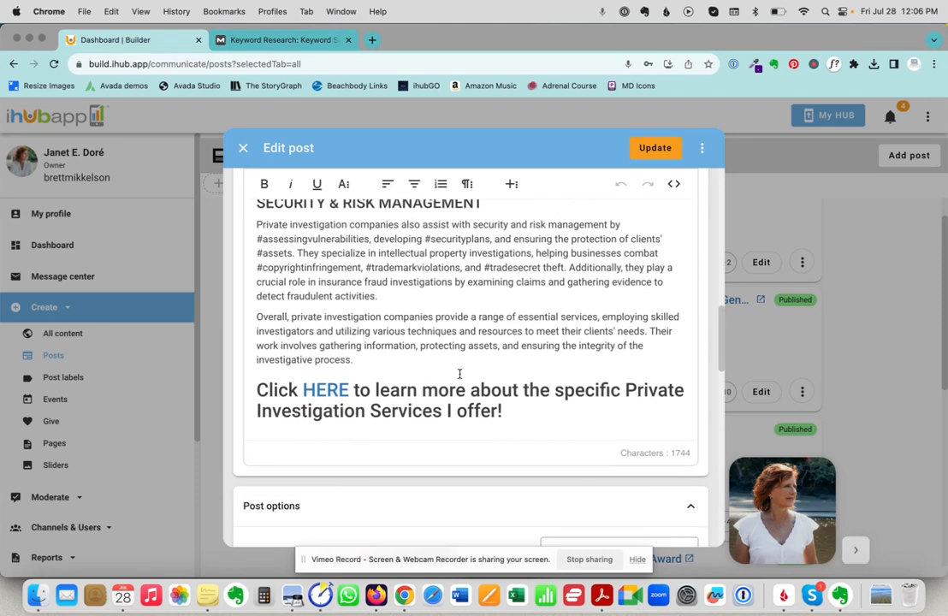
{"action": "scroll", "coordinate": [466, 370], "scroll_direction": "down", "scroll_amount": 3}
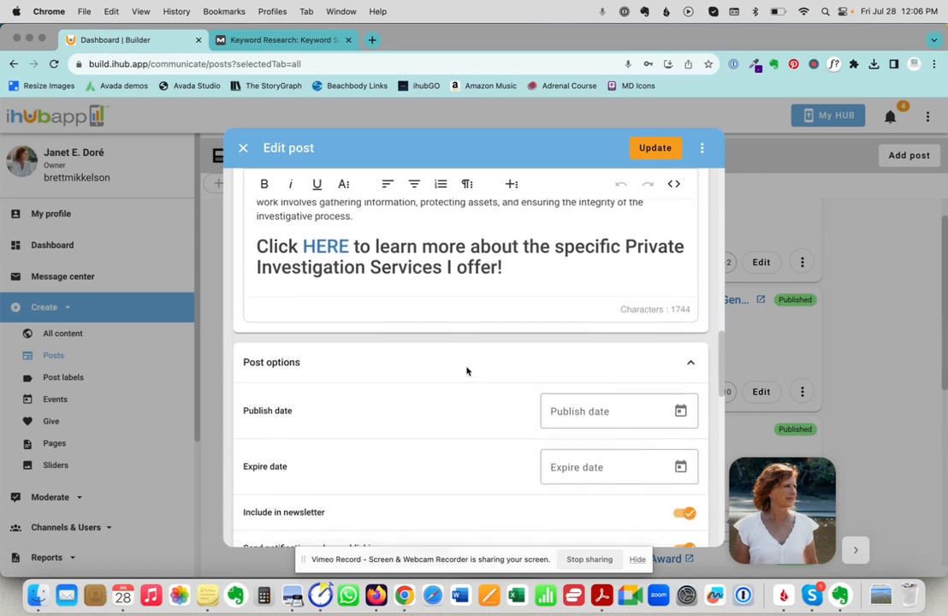
Review the post options, including the dates, newsletter and notification settings, URL slug, post keywords and meta description
{"action": "scroll", "coordinate": [425, 357], "scroll_direction": "down", "scroll_amount": 1}
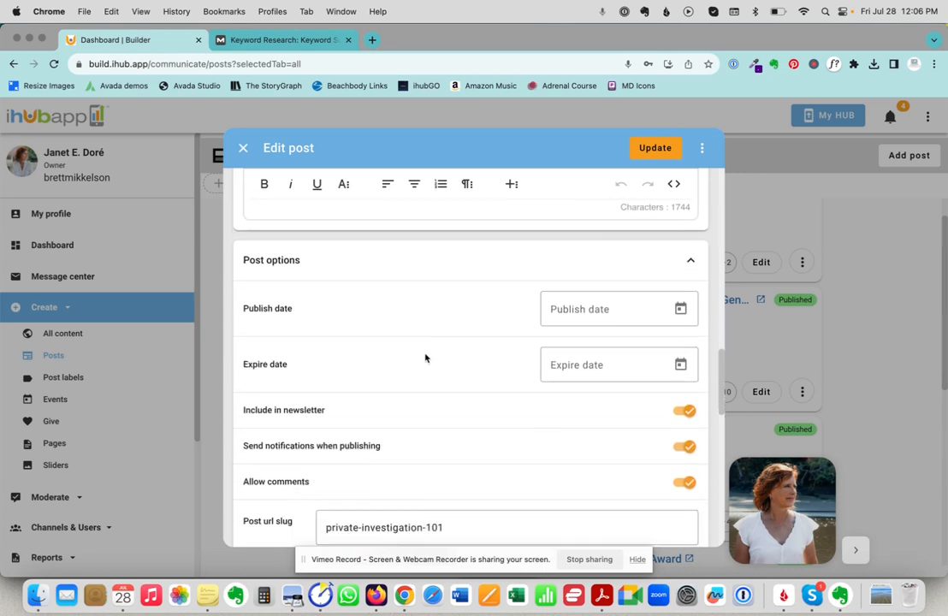
{"action": "scroll", "coordinate": [341, 339], "scroll_direction": "down", "scroll_amount": 1}
{"action": "scroll", "coordinate": [340, 338], "scroll_direction": "down", "scroll_amount": 1}
{"action": "scroll", "coordinate": [341, 339], "scroll_direction": "down", "scroll_amount": 1}
{"action": "scroll", "coordinate": [341, 339], "scroll_direction": "up", "scroll_amount": 2}
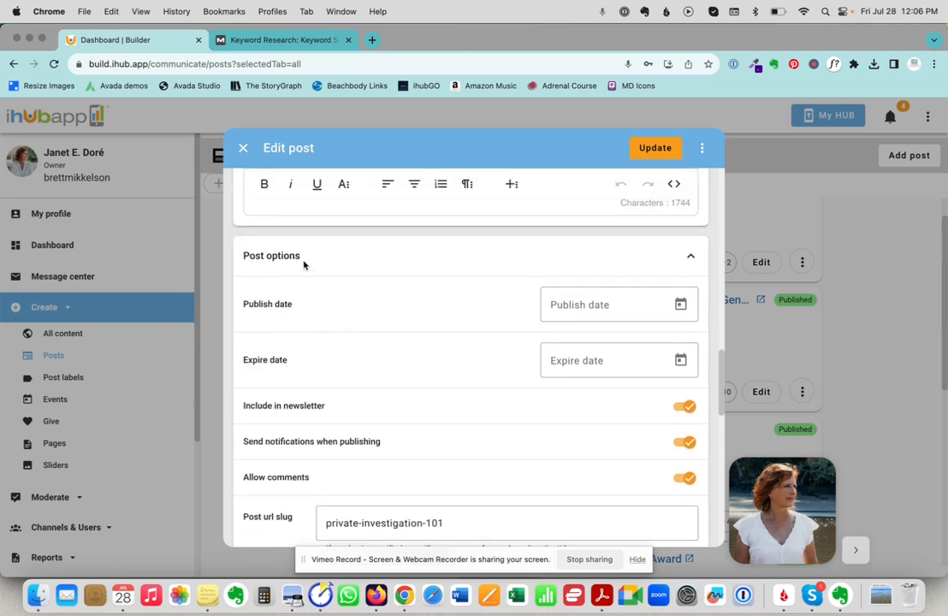
{"action": "scroll", "coordinate": [307, 431], "scroll_direction": "down", "scroll_amount": 4}
{"action": "scroll", "coordinate": [304, 425], "scroll_direction": "down", "scroll_amount": 2}
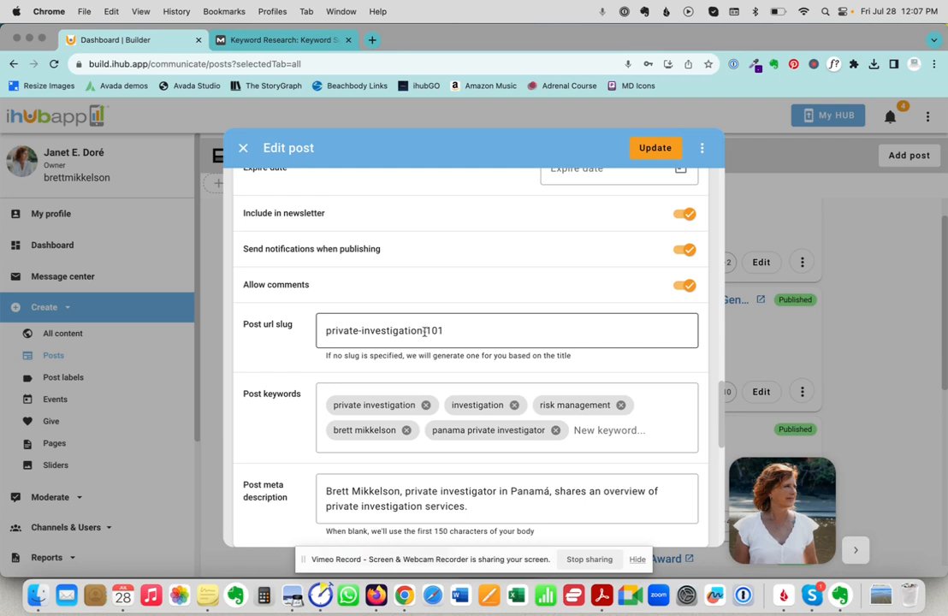
{"action": "scroll", "coordinate": [289, 347], "scroll_direction": "down", "scroll_amount": 1}
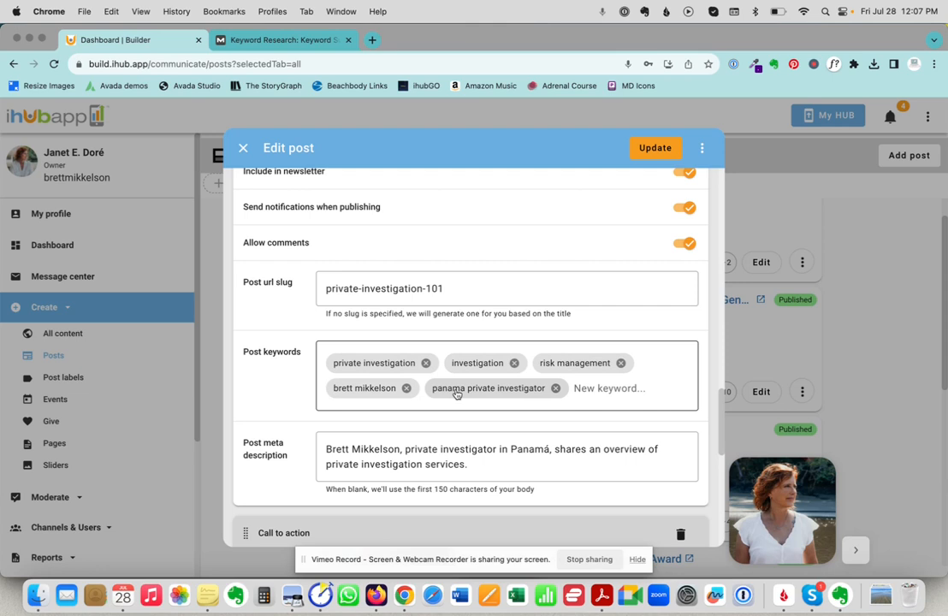
Add the single-word test keyword "one" to the post keywords and remove it again
{"action": "left_click", "coordinate": [590, 389]}
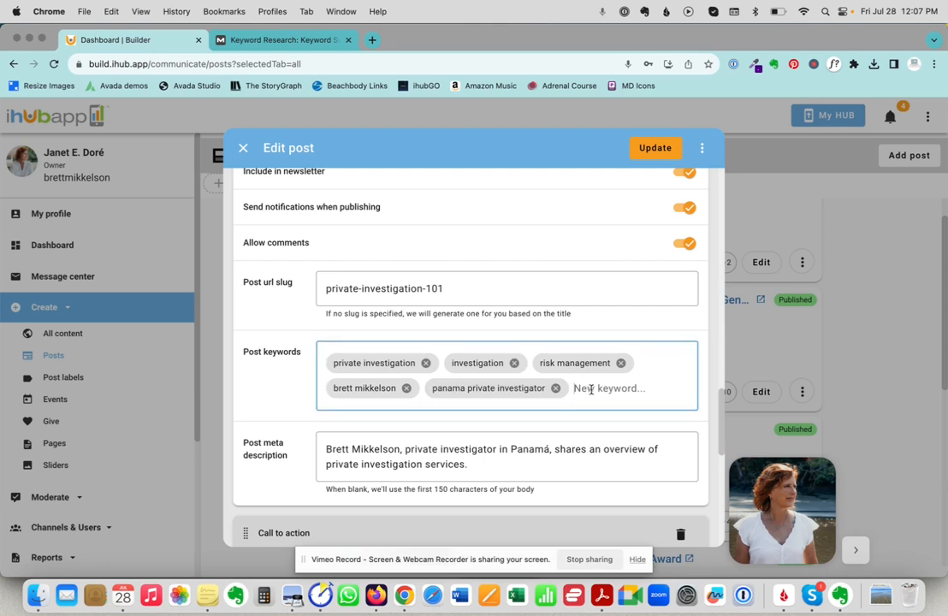
{"action": "type", "text": "one"}
{"action": "key", "text": "Return"}
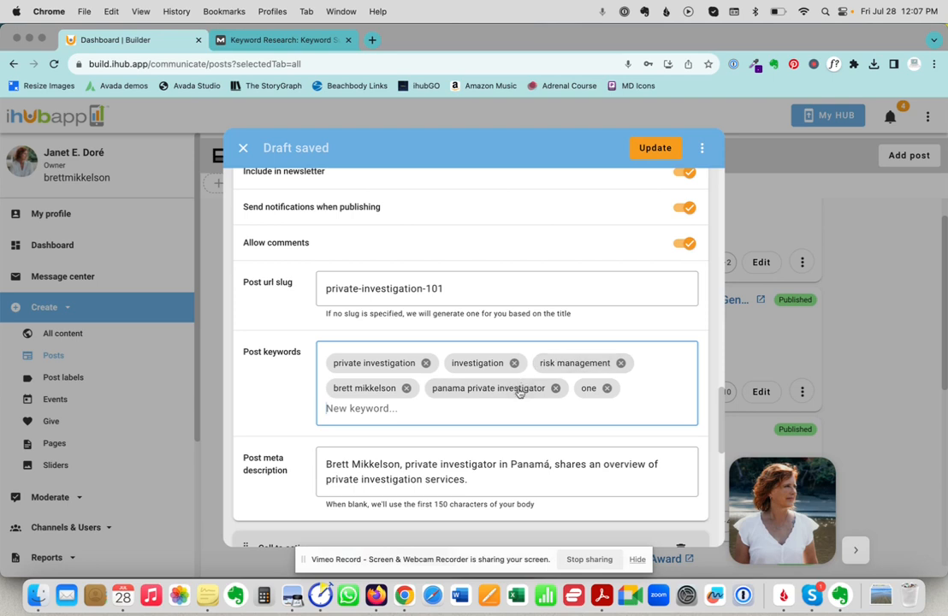
{"action": "left_click", "coordinate": [606, 388]}
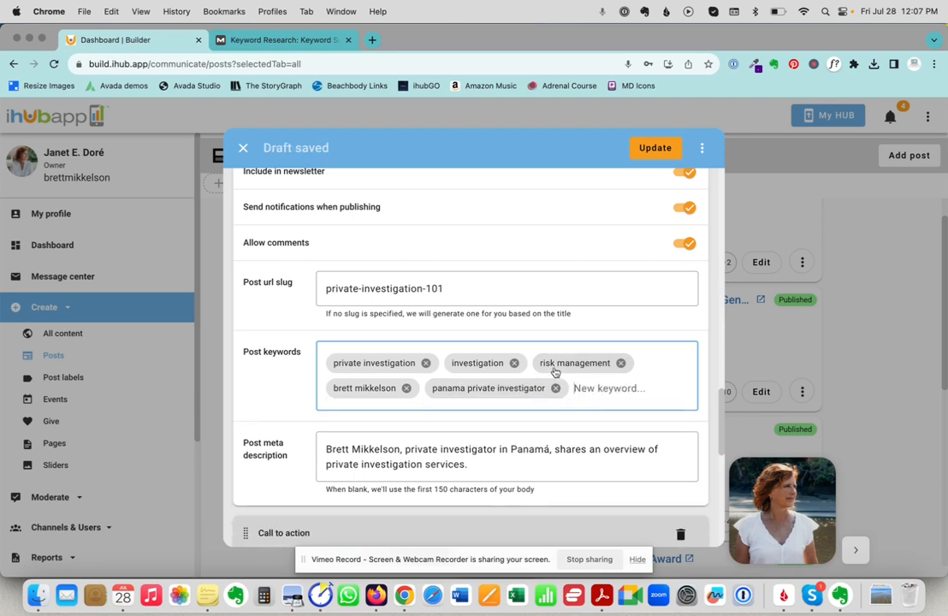
Add the multi-word test keyword "two words" to the post keywords and remove it again
{"action": "type", "text": "two"}
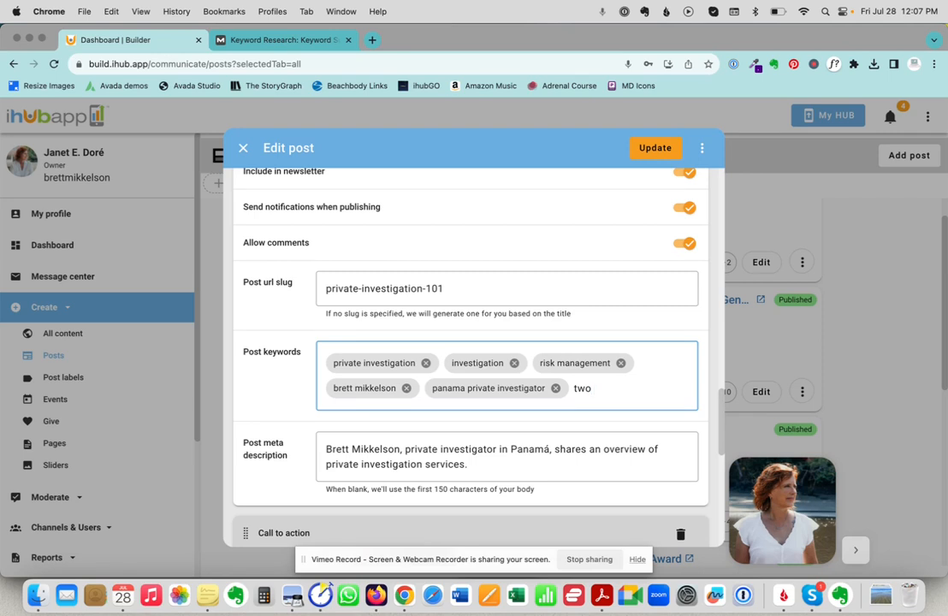
{"action": "type", "text": " words"}
{"action": "key", "text": "Return"}
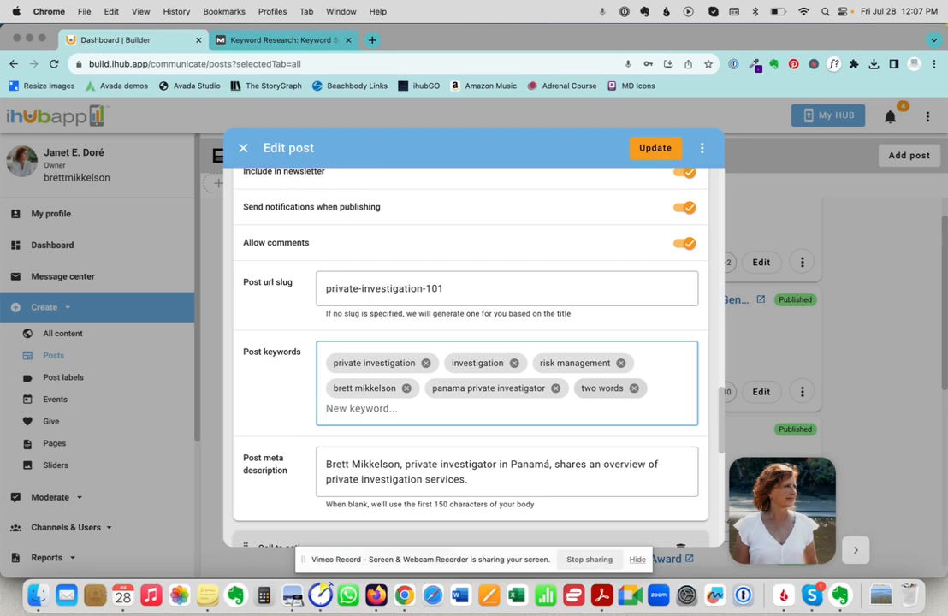
{"action": "left_click", "coordinate": [635, 390]}
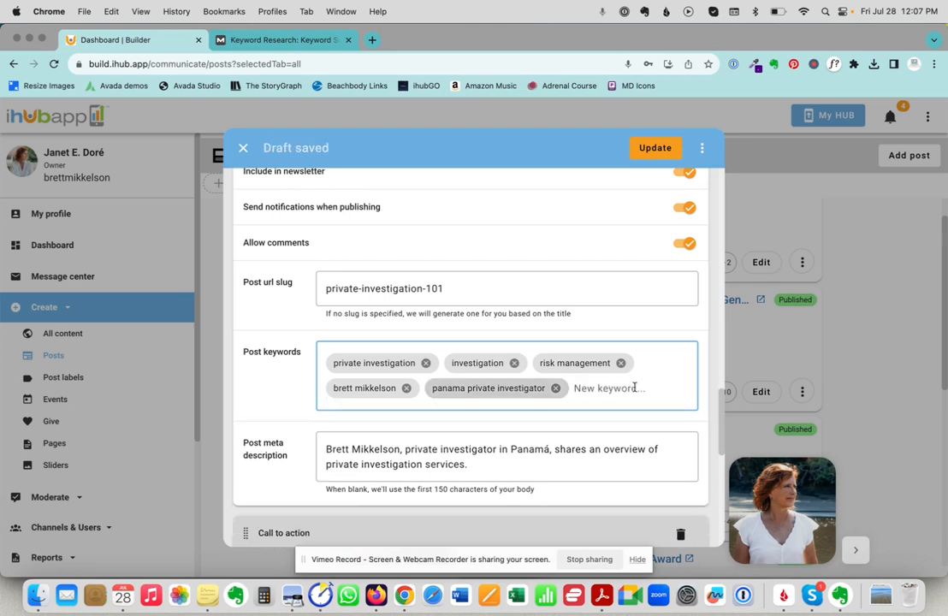
Compare the post keywords and meta description with the body text, and return to the card image at the start of the post
{"action": "scroll", "coordinate": [316, 411], "scroll_direction": "down", "scroll_amount": 1}
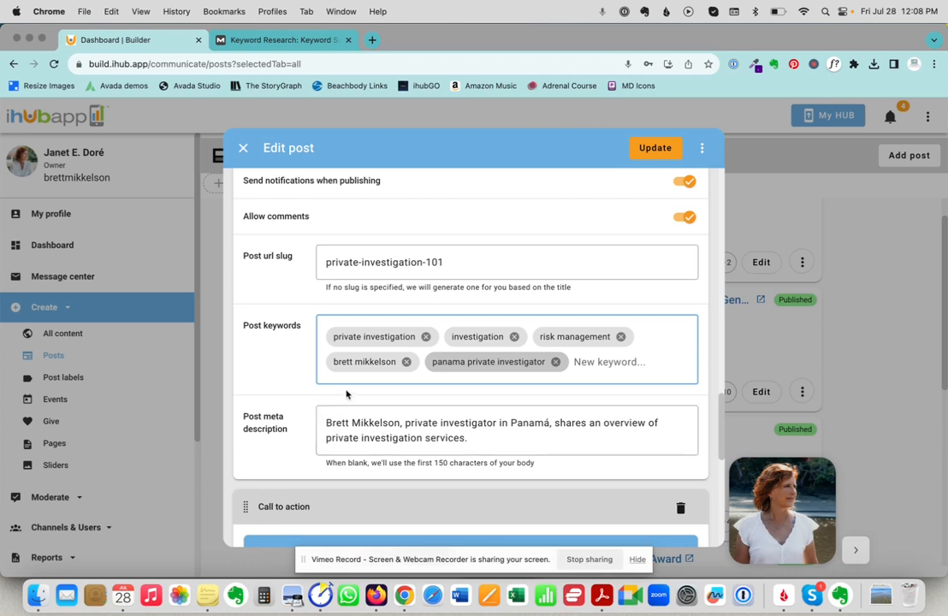
{"action": "scroll", "coordinate": [346, 393], "scroll_direction": "up", "scroll_amount": 10}
{"action": "scroll", "coordinate": [345, 391], "scroll_direction": "up", "scroll_amount": 2}
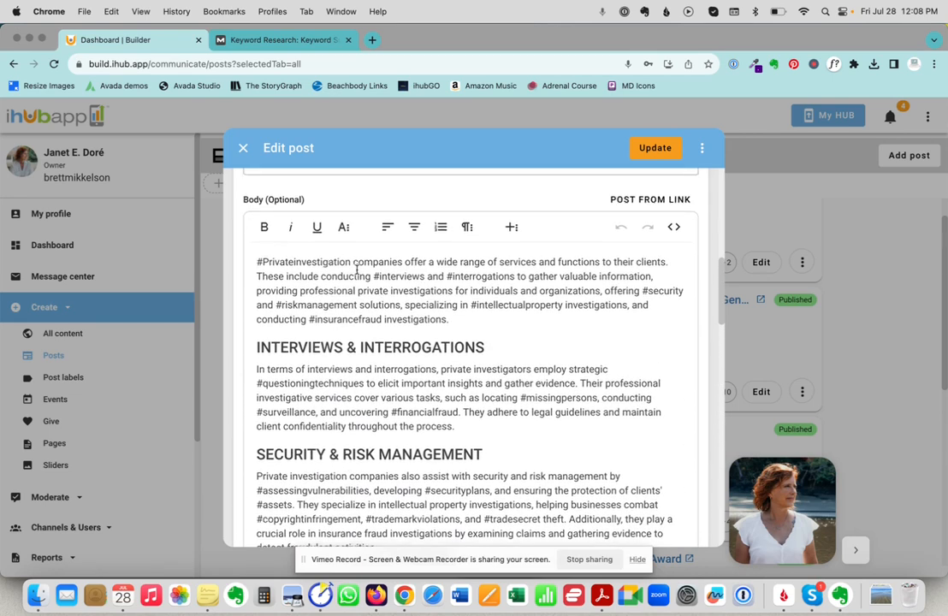
{"action": "scroll", "coordinate": [357, 274], "scroll_direction": "down", "scroll_amount": 8}
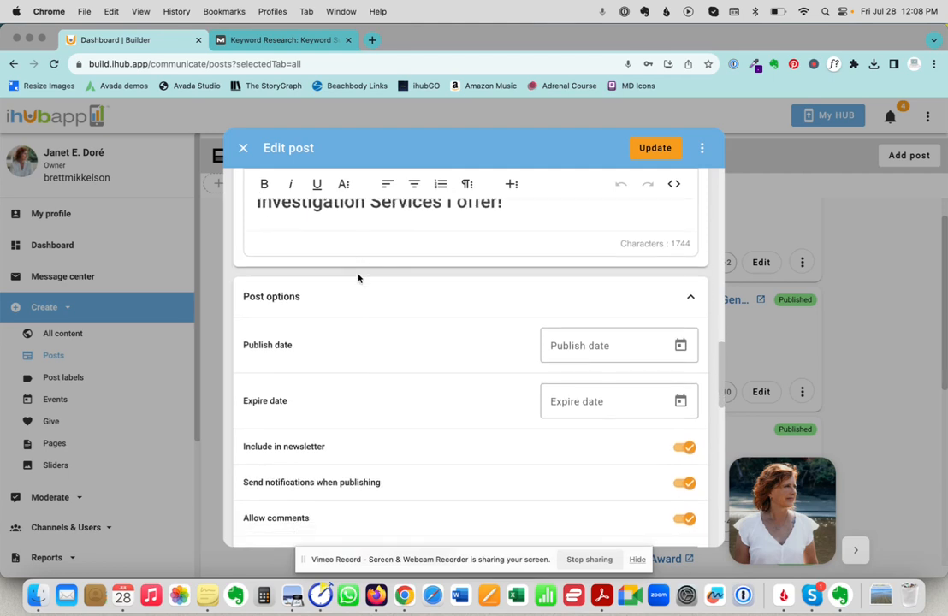
{"action": "scroll", "coordinate": [357, 278], "scroll_direction": "down", "scroll_amount": 6}
{"action": "scroll", "coordinate": [310, 387], "scroll_direction": "down", "scroll_amount": 2}
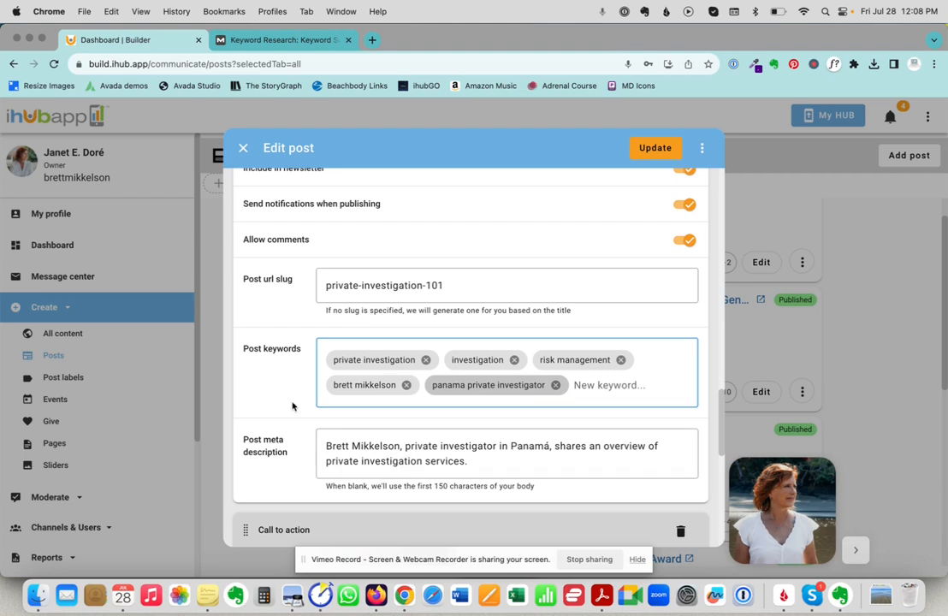
{"action": "scroll", "coordinate": [292, 406], "scroll_direction": "down", "scroll_amount": 1}
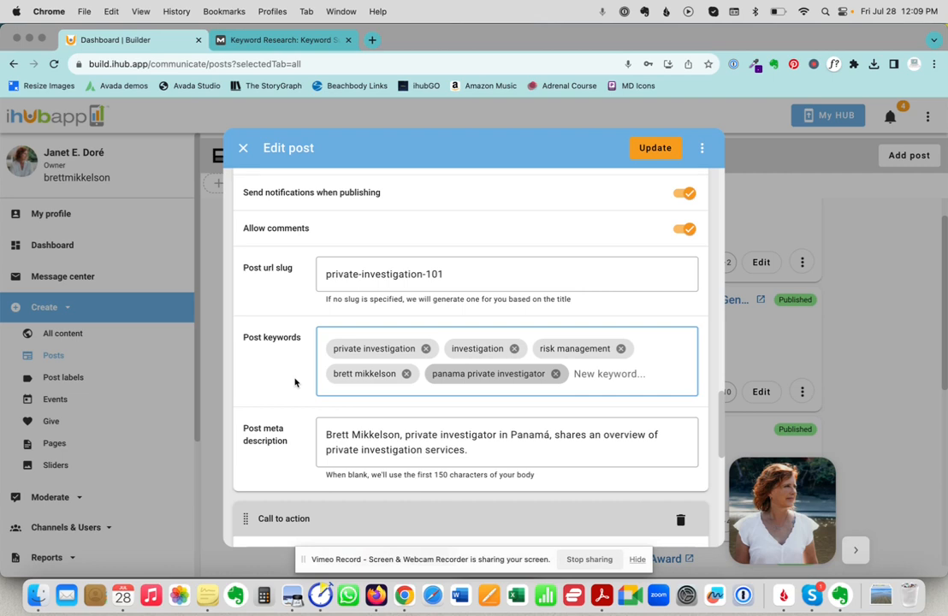
{"action": "scroll", "coordinate": [421, 360], "scroll_direction": "up", "scroll_amount": 5}
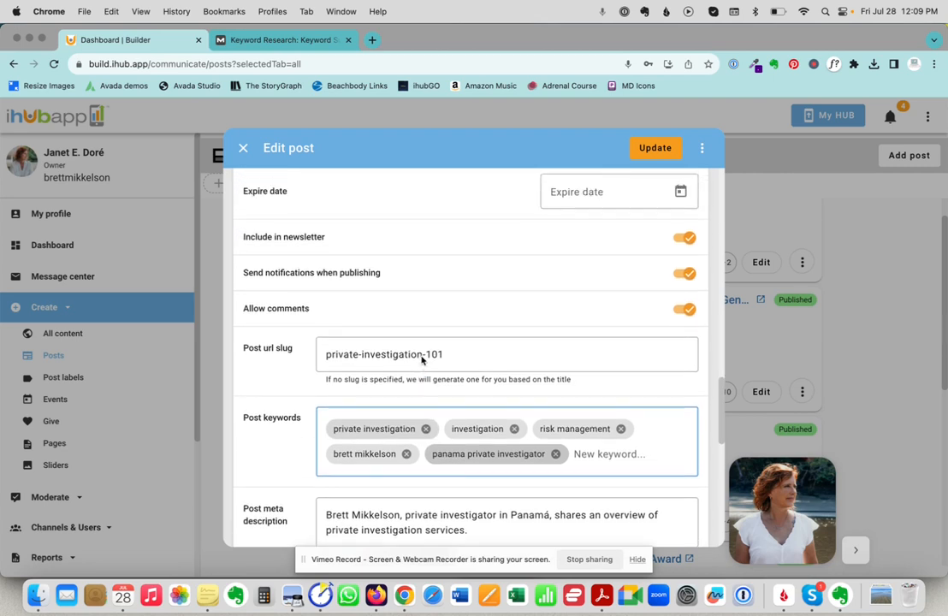
{"action": "scroll", "coordinate": [421, 360], "scroll_direction": "up", "scroll_amount": 15}
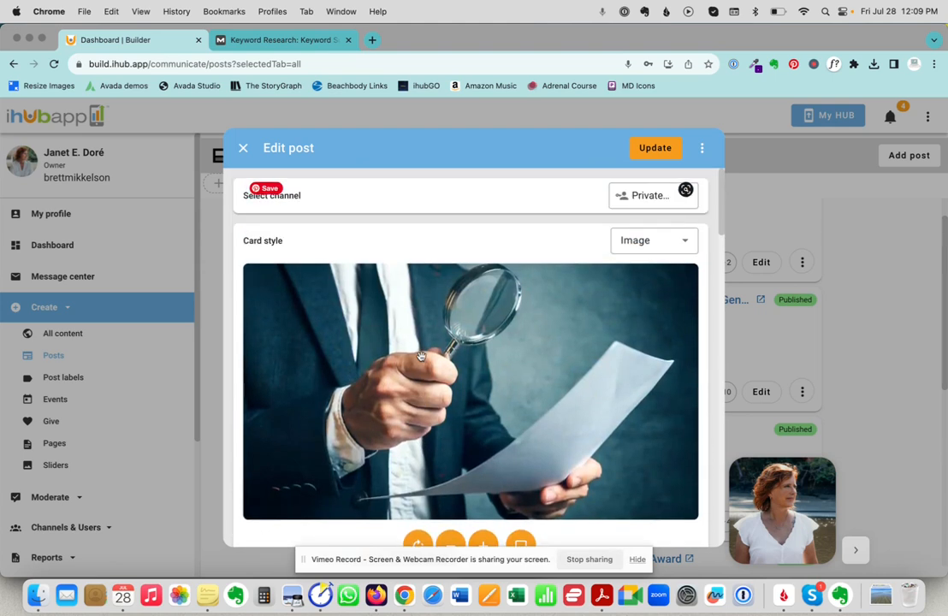